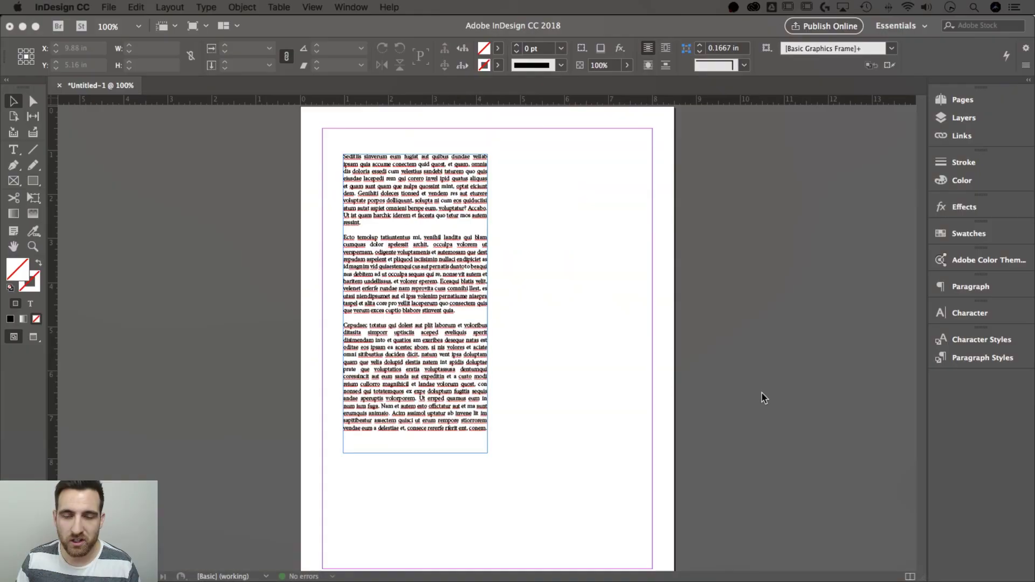
Step: Focus the document with the lorem ipsum text frame and open the File menu
{"action": "left_click", "coordinate": [773, 340]}
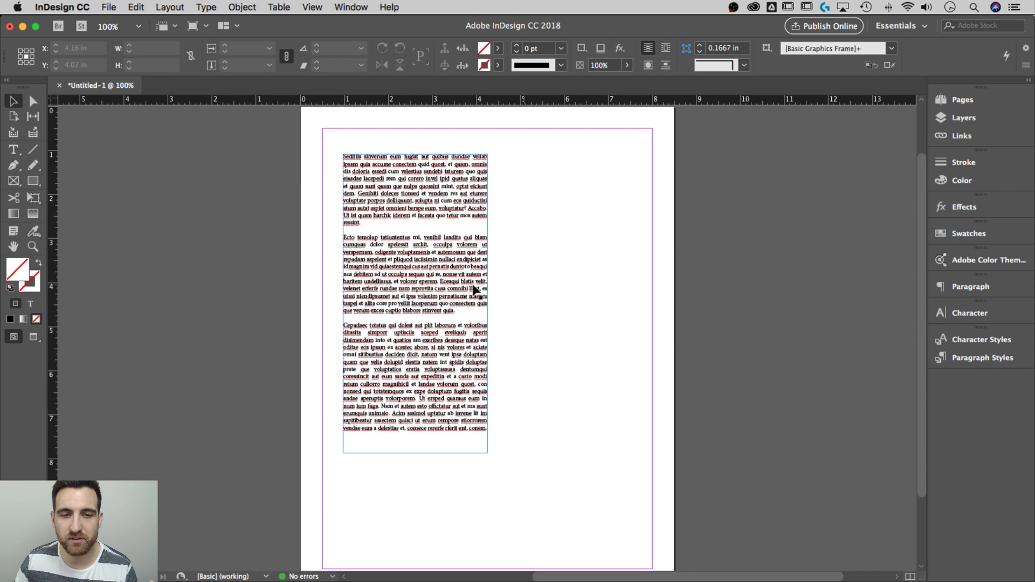
{"action": "left_click", "coordinate": [472, 286]}
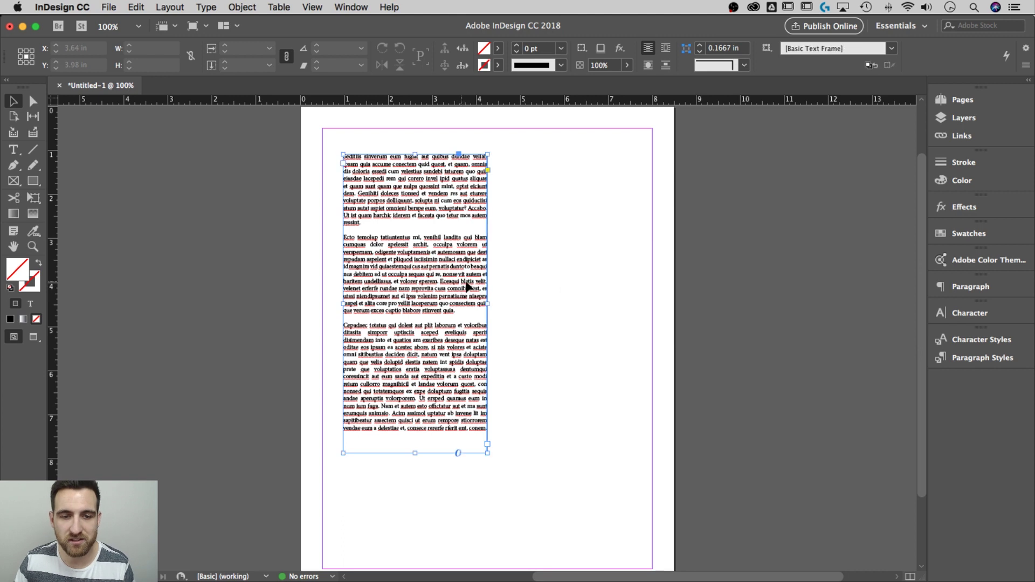
{"action": "left_click", "coordinate": [539, 278]}
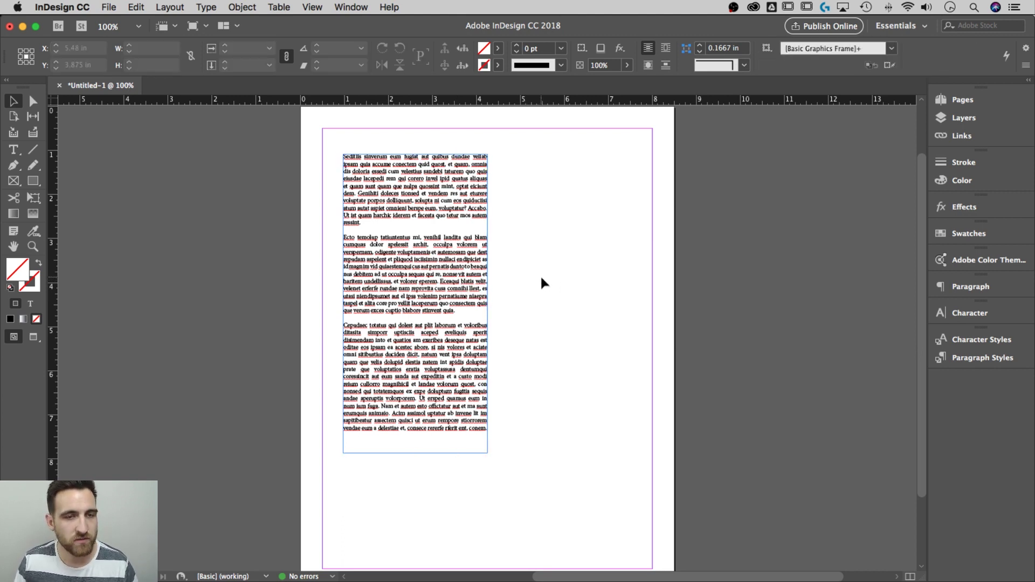
{"action": "left_click", "coordinate": [108, 7]}
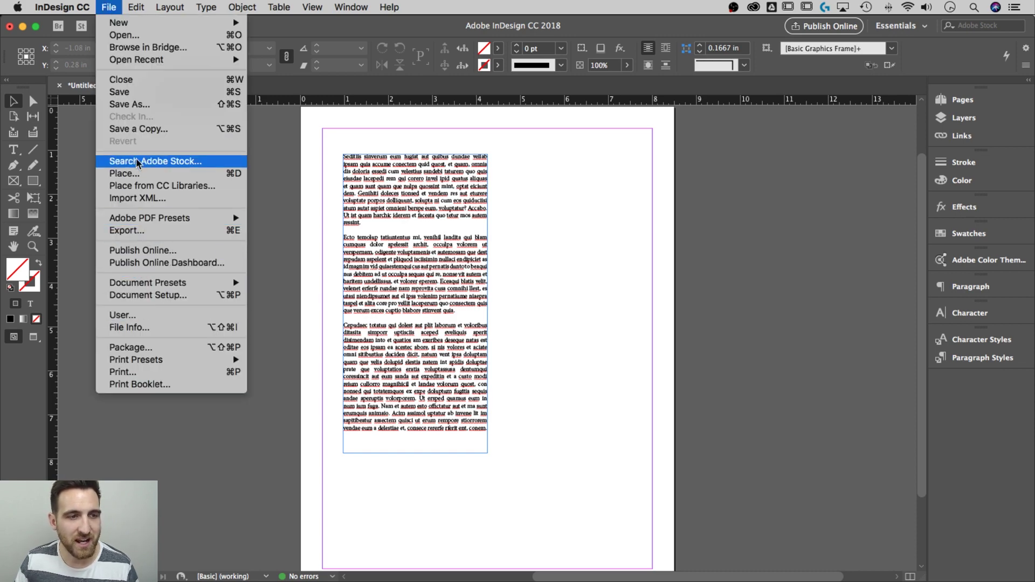
Step: Place the newest Desktop screenshot onto the page as the portrait photo
{"action": "left_click", "coordinate": [138, 173]}
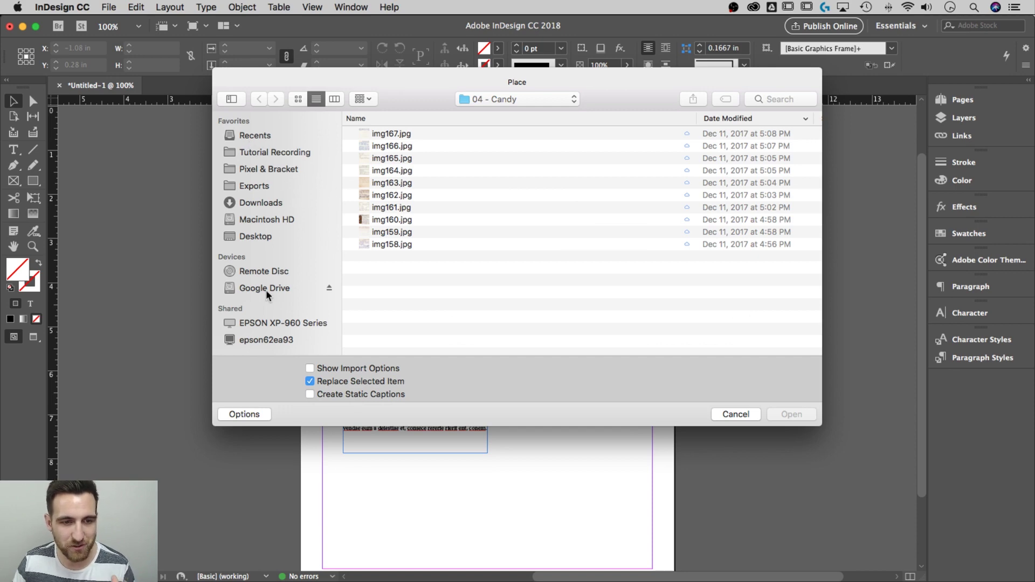
{"action": "left_click", "coordinate": [257, 238]}
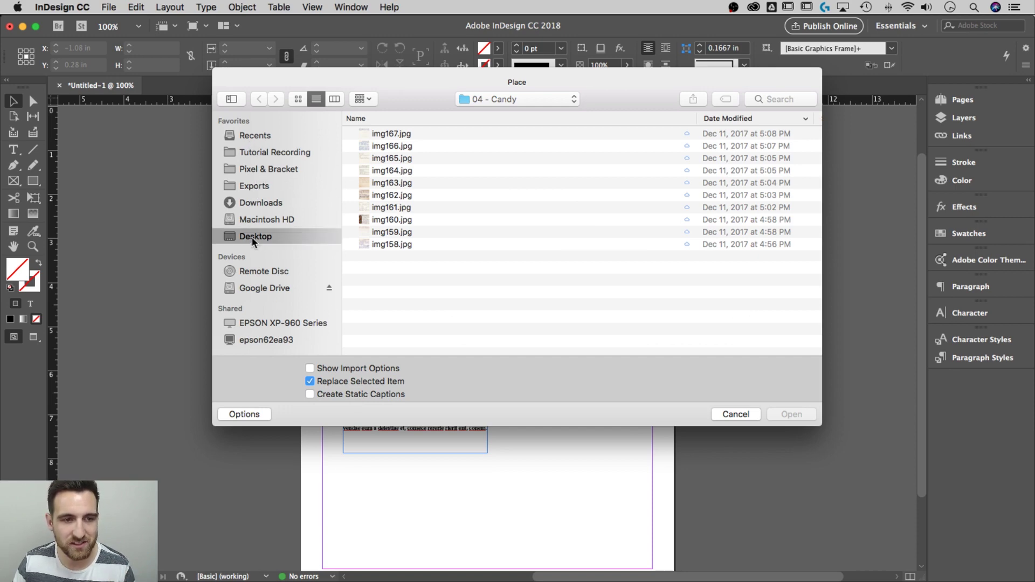
{"action": "left_click", "coordinate": [738, 123]}
{"action": "left_click", "coordinate": [738, 123]}
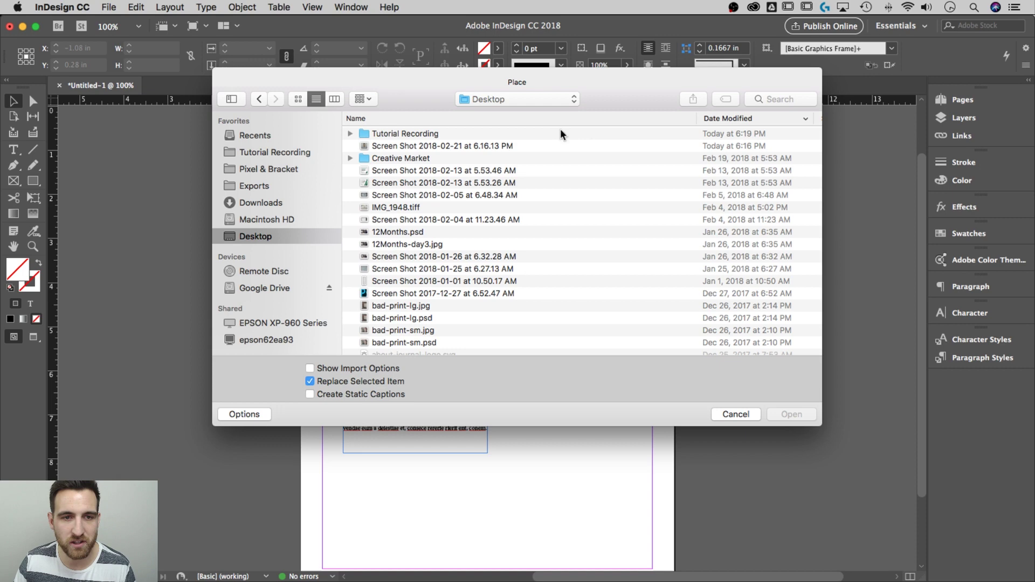
{"action": "left_click", "coordinate": [457, 145]}
{"action": "left_click", "coordinate": [792, 414]}
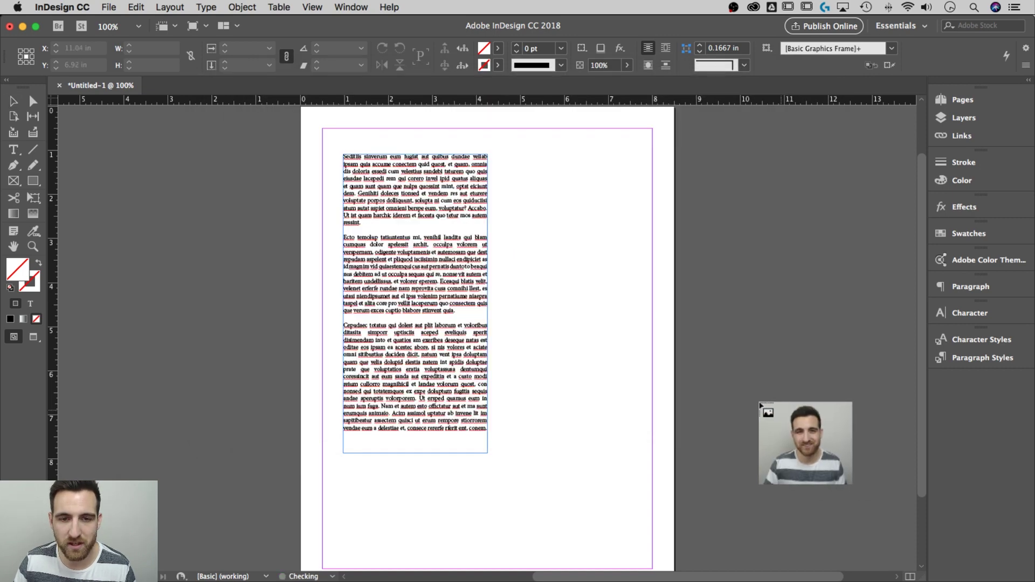
{"action": "left_click", "coordinate": [534, 229]}
{"action": "left_click_drag", "start_coordinate": [673, 270], "coordinate": [604, 233]}
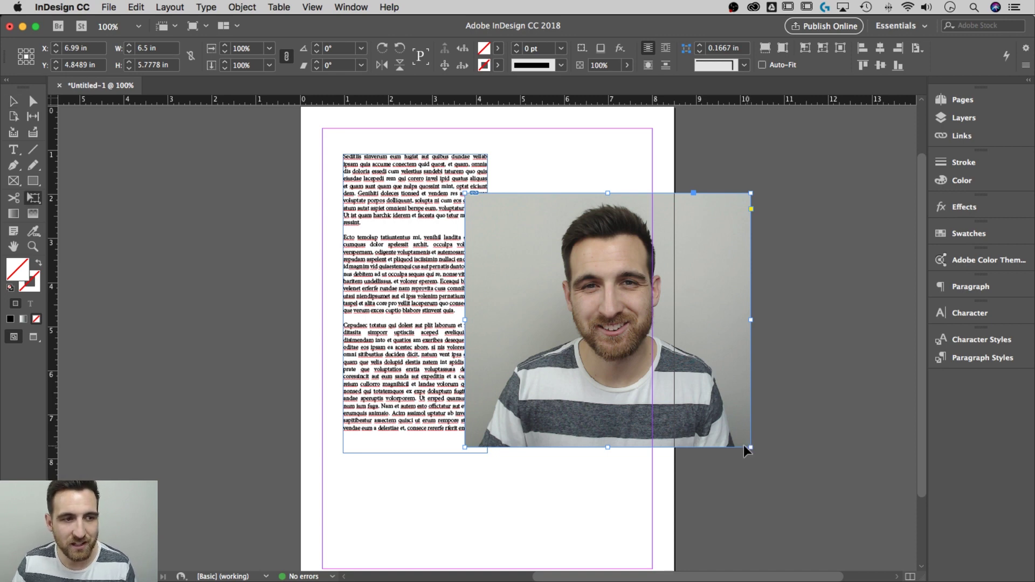
Step: Scale the portrait to about 3.41 × 3.03 in and move it to the page's top-right corner
{"action": "left_click", "coordinate": [33, 197]}
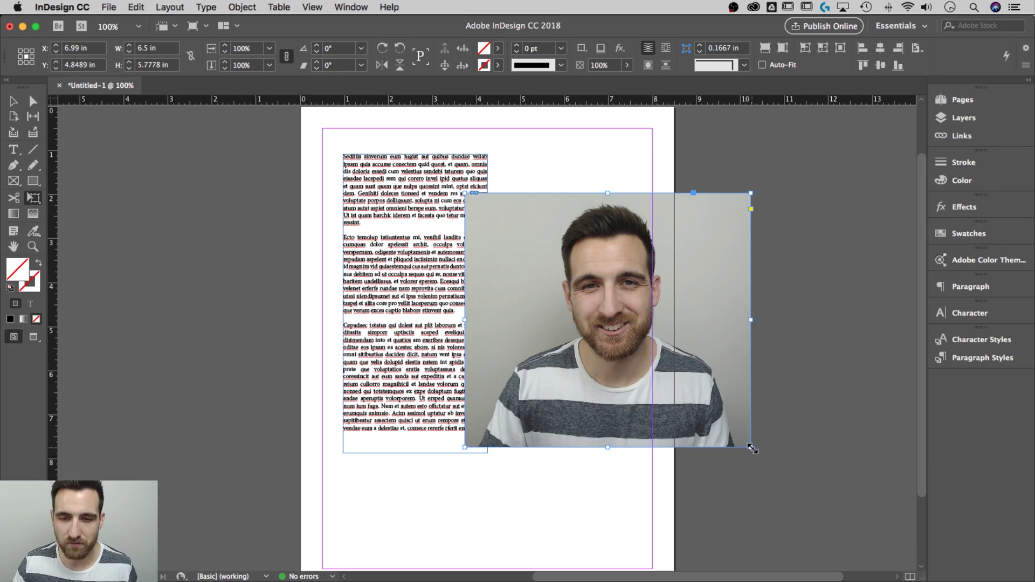
{"action": "left_click_drag", "start_coordinate": [752, 448], "coordinate": [615, 326]}
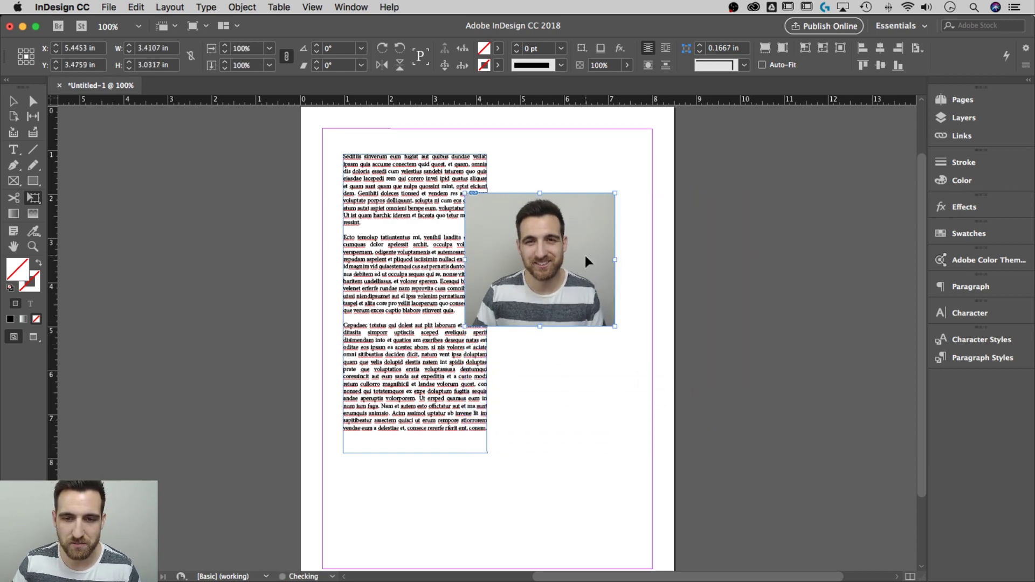
{"action": "left_click_drag", "start_coordinate": [586, 262], "coordinate": [624, 197]}
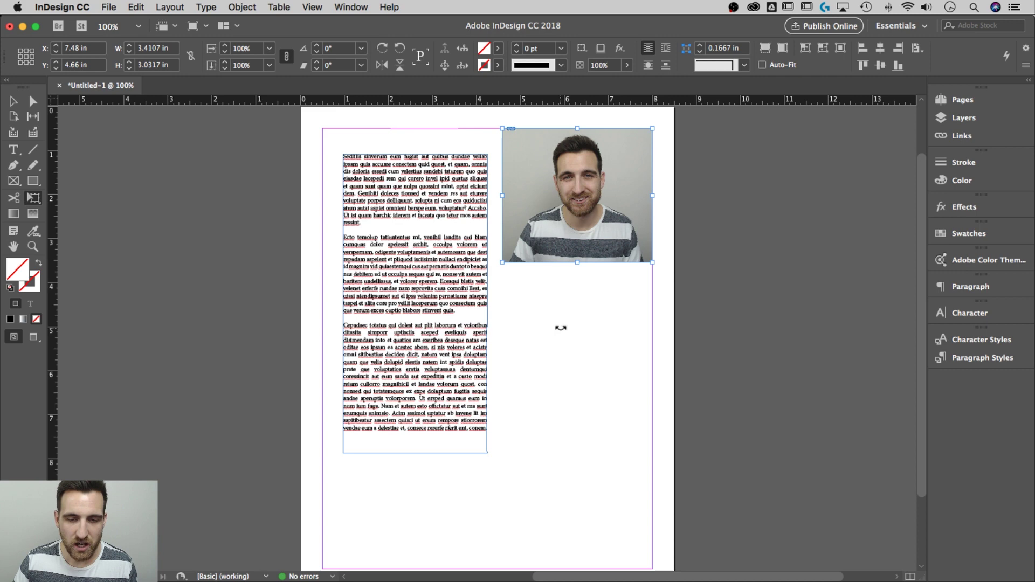
{"action": "key", "text": "v"}
{"action": "left_click", "coordinate": [566, 334]}
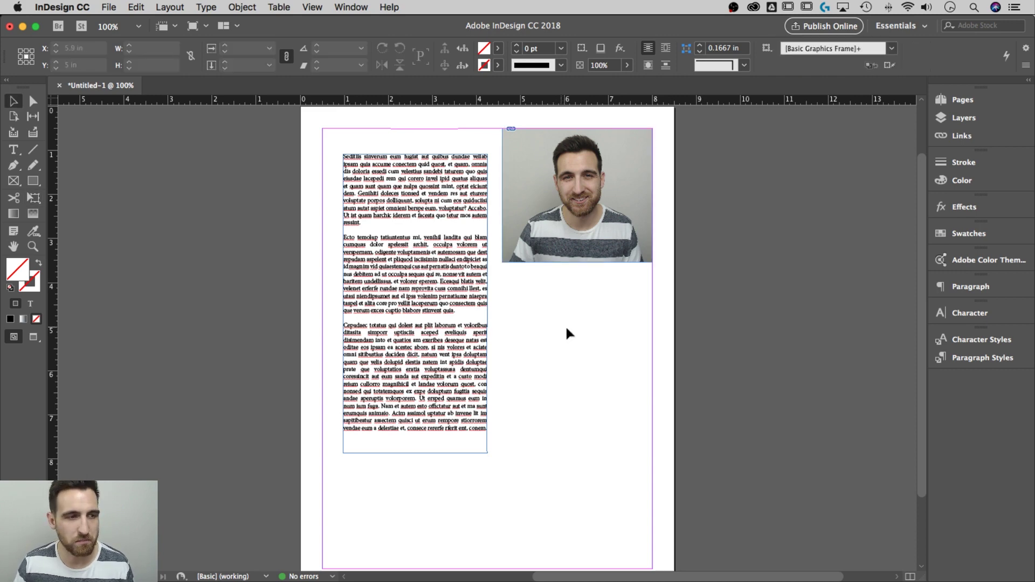
Step: Draw a 2.46 in circle below the portrait photo with the Ellipse tool
{"action": "left_click", "coordinate": [38, 182]}
{"action": "left_click", "coordinate": [83, 209]}
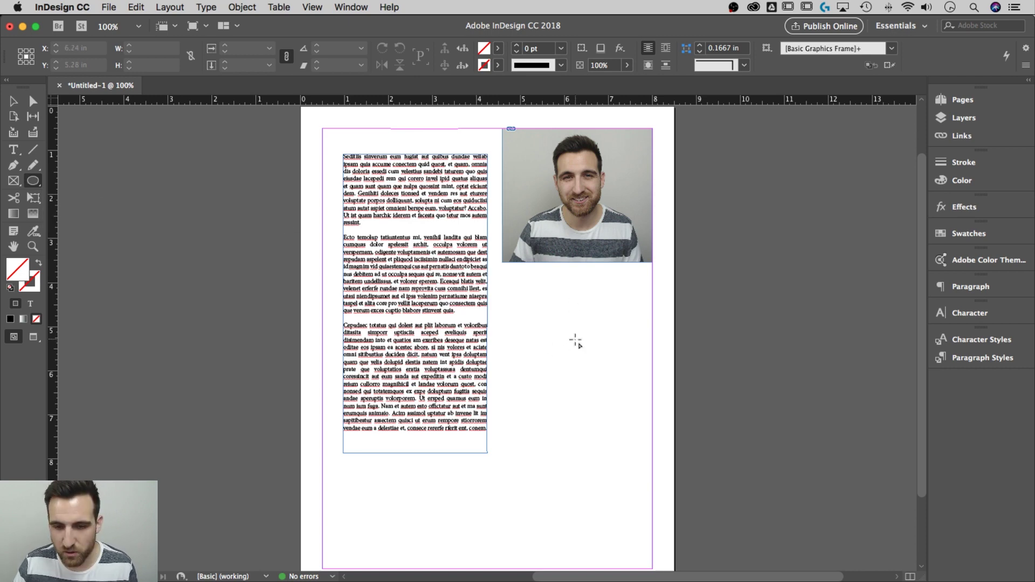
{"action": "left_click_drag", "start_coordinate": [575, 340], "coordinate": [631, 284]}
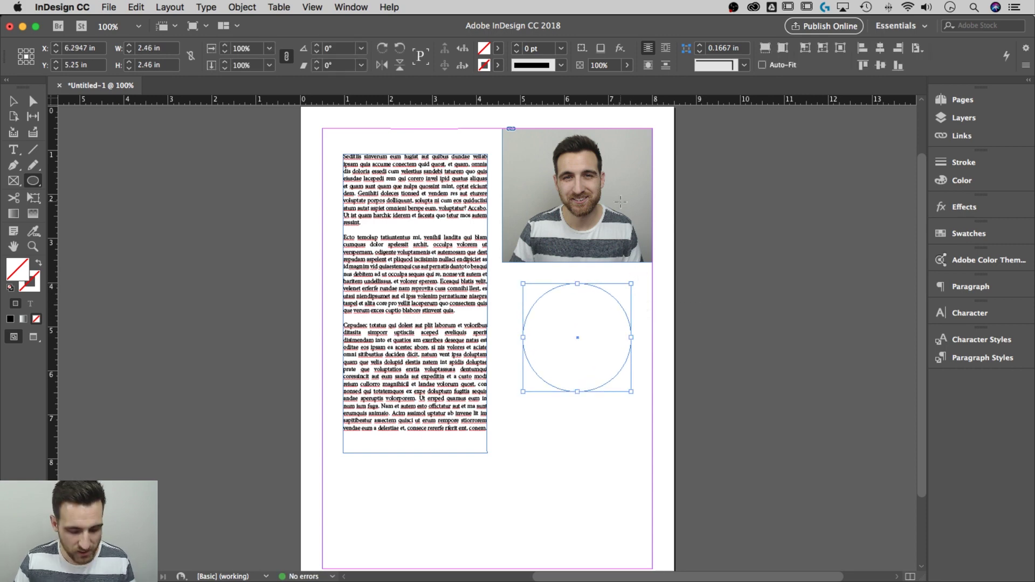
Step: Select the portrait photo frame and the image inside it, then clear the selection
{"action": "key", "text": "v"}
{"action": "left_click", "coordinate": [575, 195]}
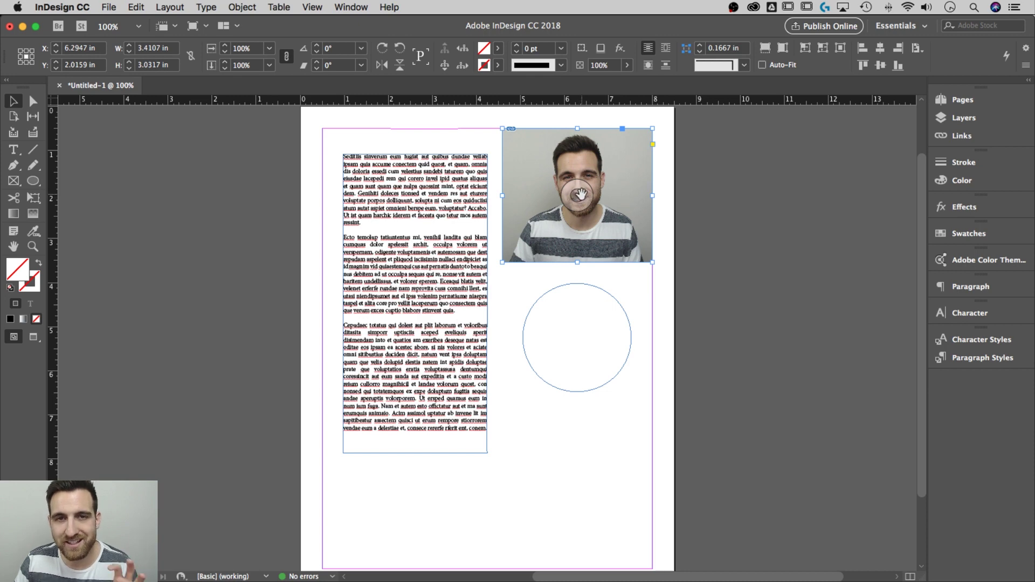
{"action": "left_click", "coordinate": [580, 195]}
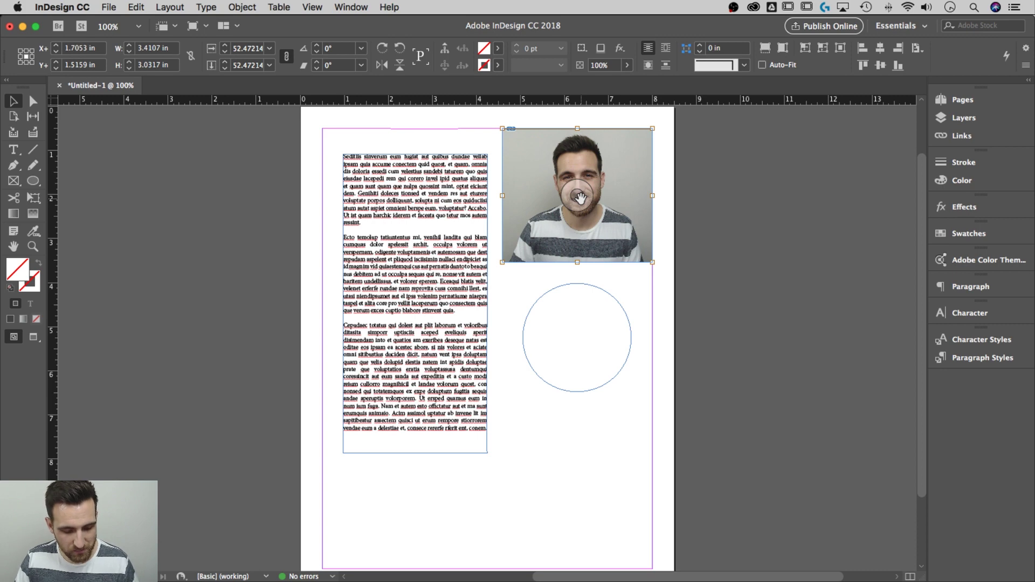
{"action": "left_click", "coordinate": [593, 289]}
Step: Paste the portrait photo into the circle and shrink it to fit
{"action": "left_click", "coordinate": [591, 286]}
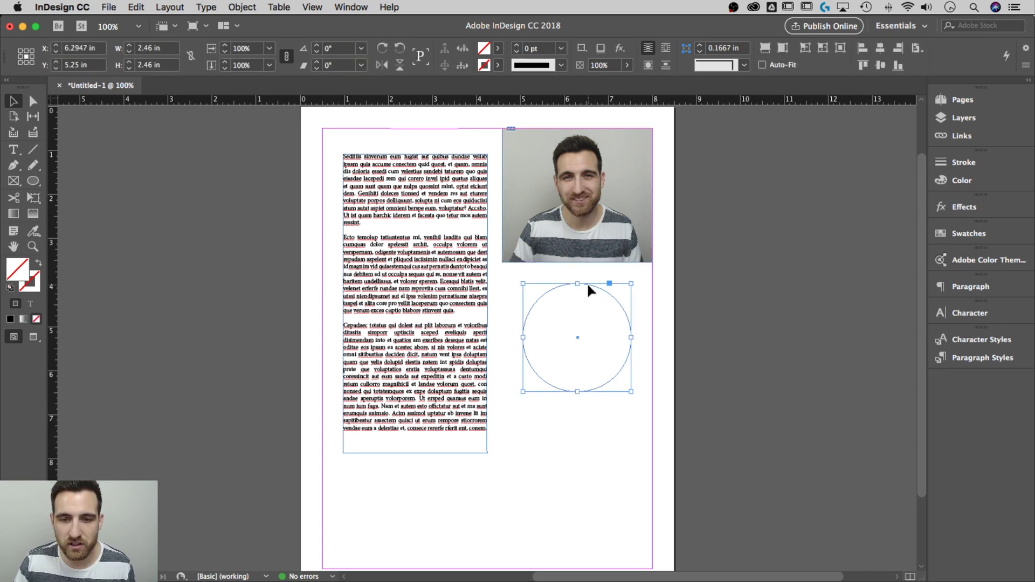
{"action": "right_click", "coordinate": [588, 287]}
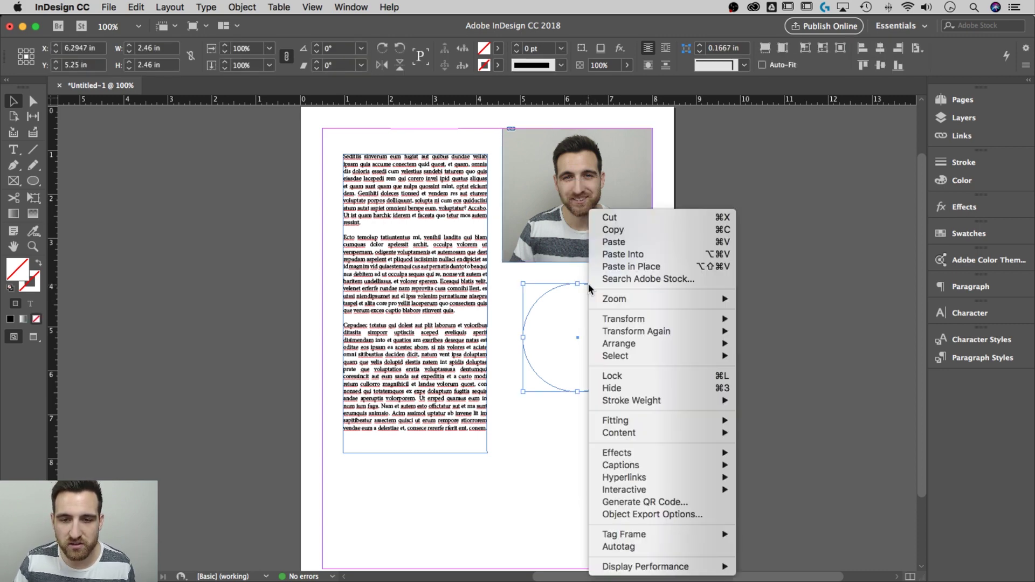
{"action": "left_click", "coordinate": [623, 254]}
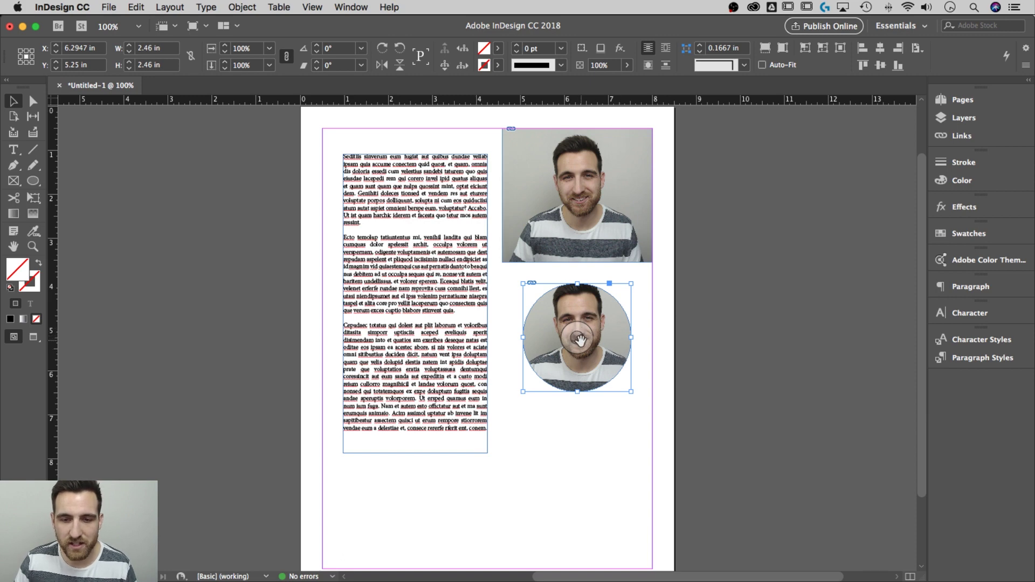
{"action": "left_click", "coordinate": [580, 338]}
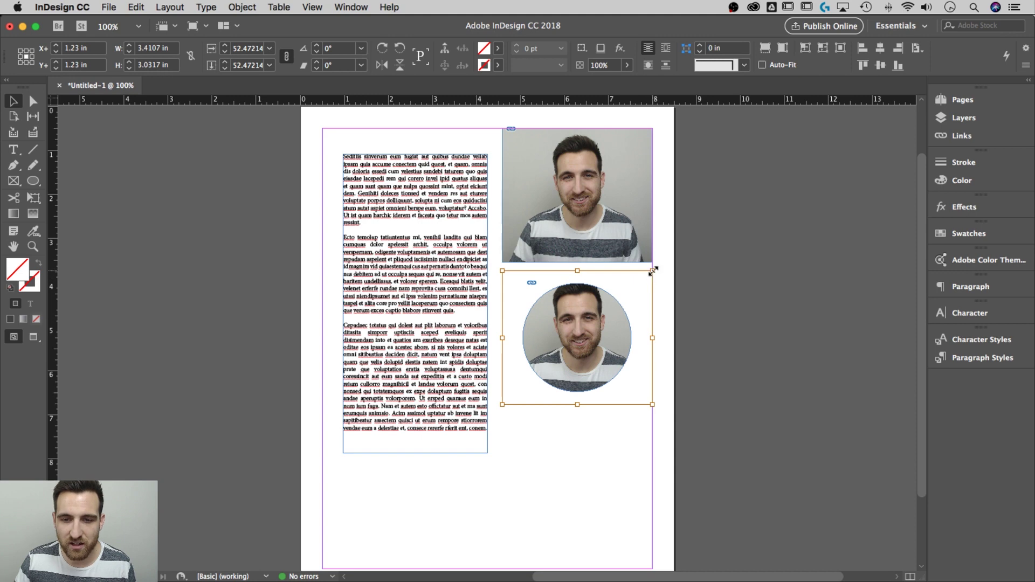
{"action": "left_click_drag", "start_coordinate": [652, 271], "coordinate": [640, 281]}
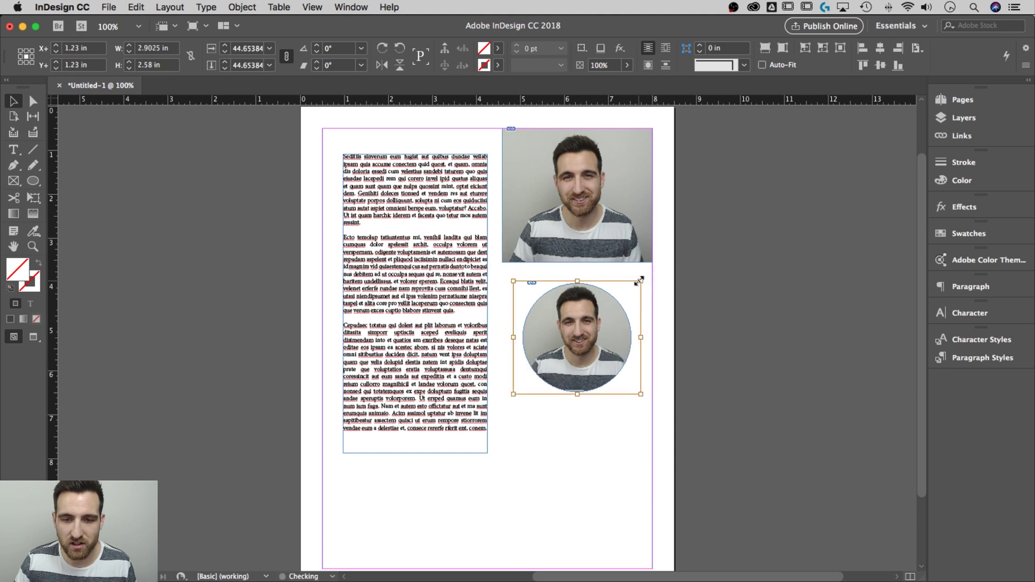
{"action": "left_click", "coordinate": [671, 276]}
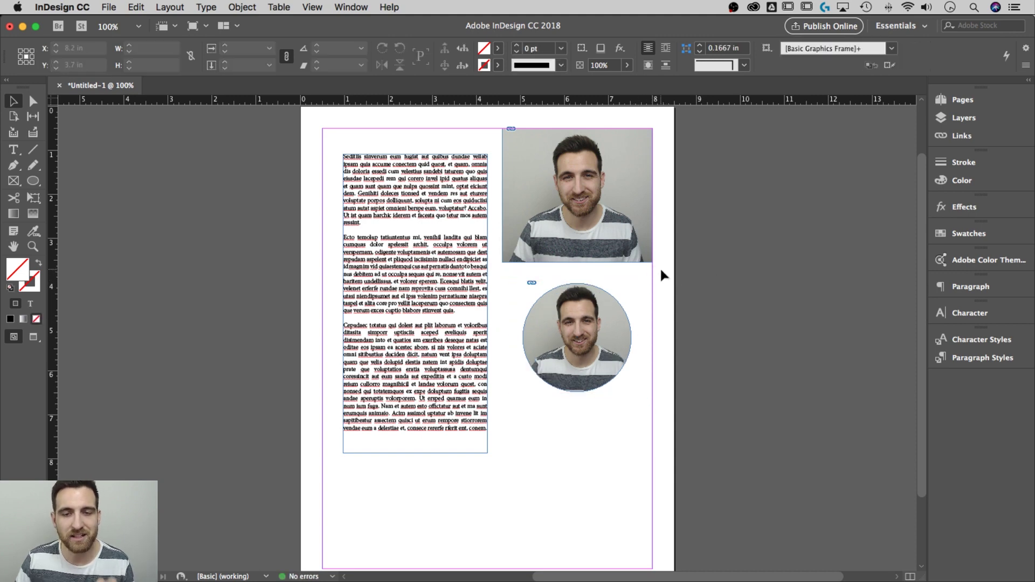
Step: Delete the extra rectangular photo and move the circular portrait up beside the text
{"action": "left_click", "coordinate": [580, 178]}
{"action": "key", "text": "Delete"}
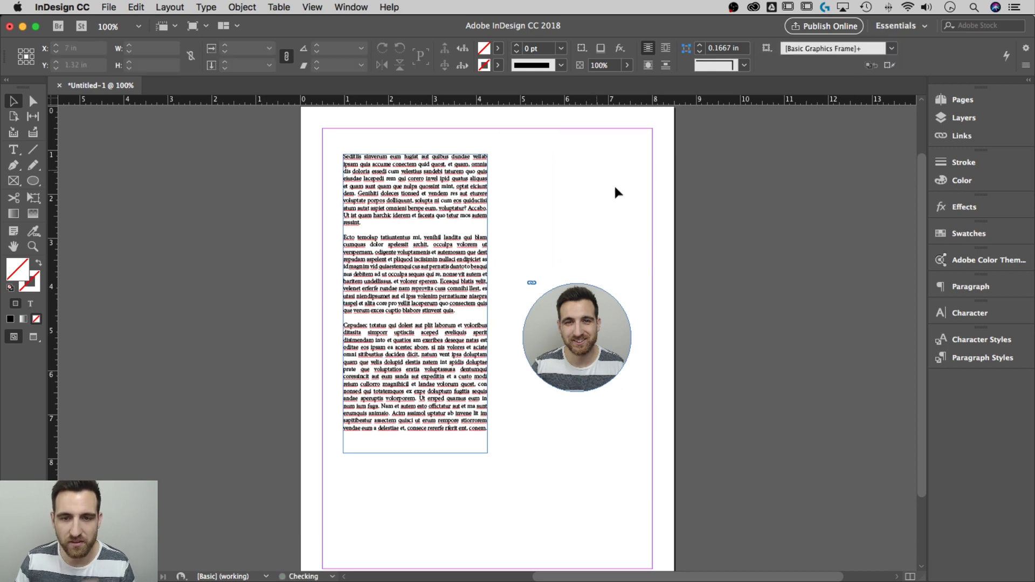
{"action": "left_click_drag", "start_coordinate": [604, 337], "coordinate": [594, 249]}
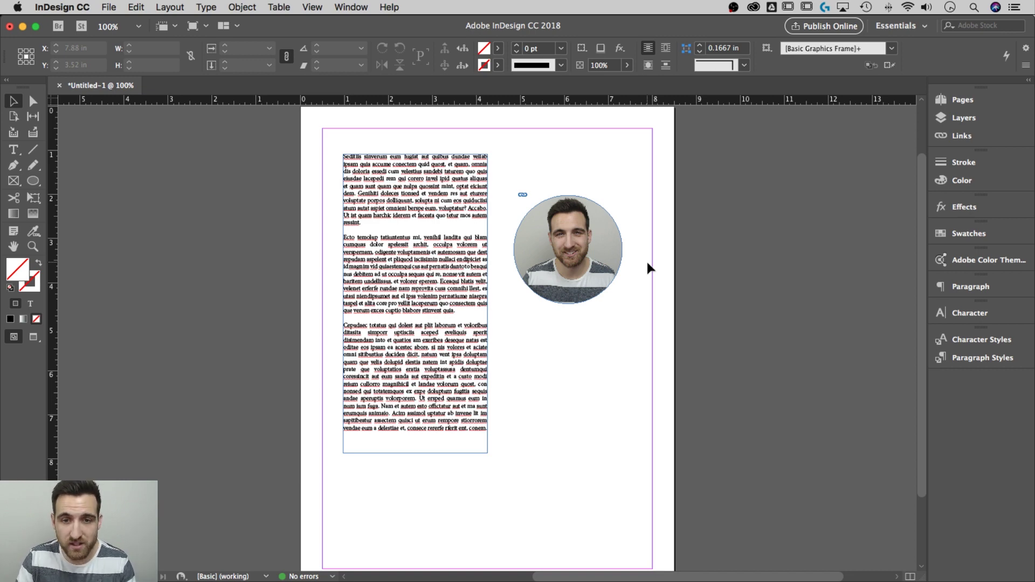
Step: Open the Text Wrap panel from the Window menu
{"action": "left_click", "coordinate": [351, 8]}
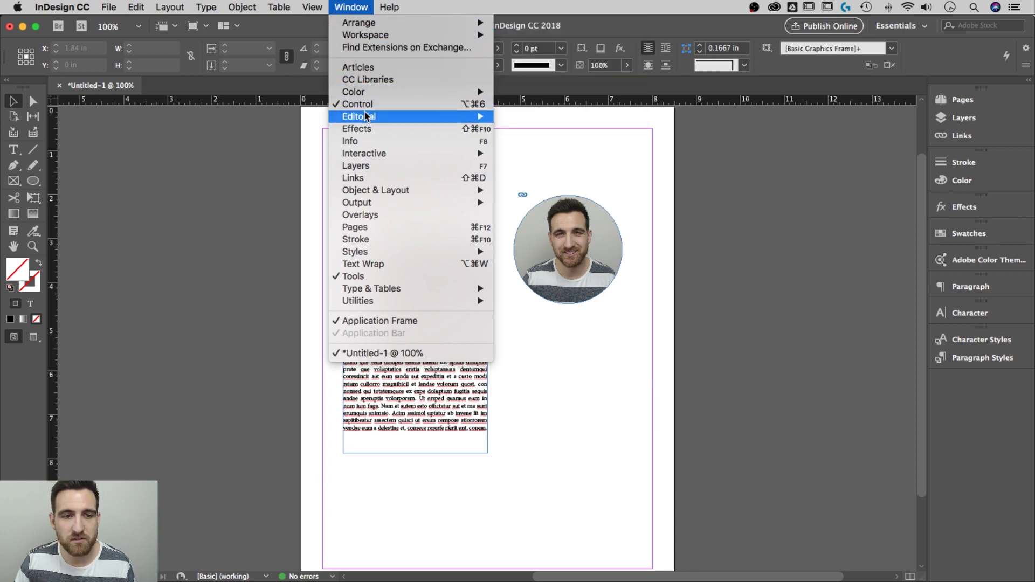
{"action": "left_click", "coordinate": [380, 265]}
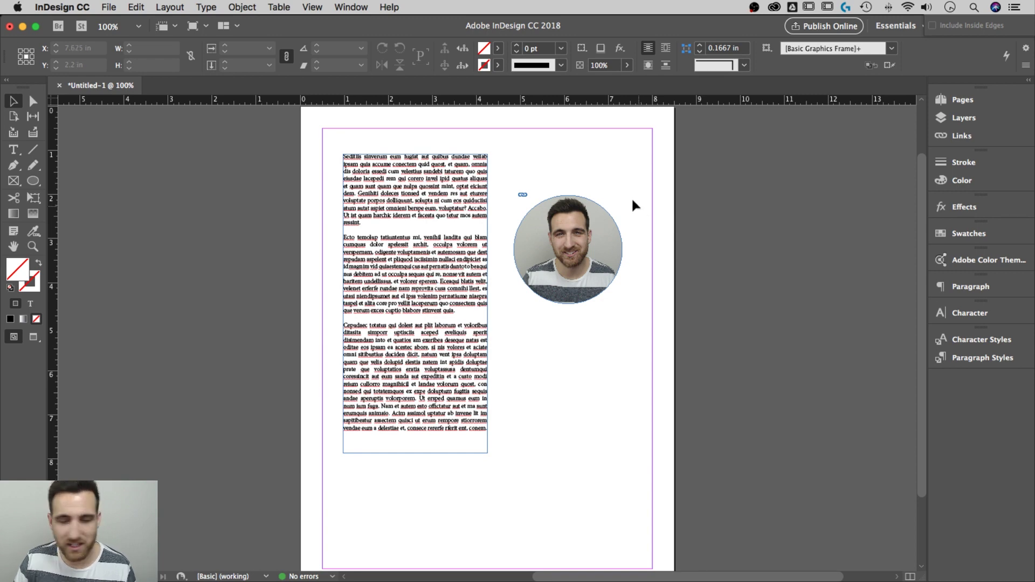
{"action": "left_click", "coordinate": [351, 7]}
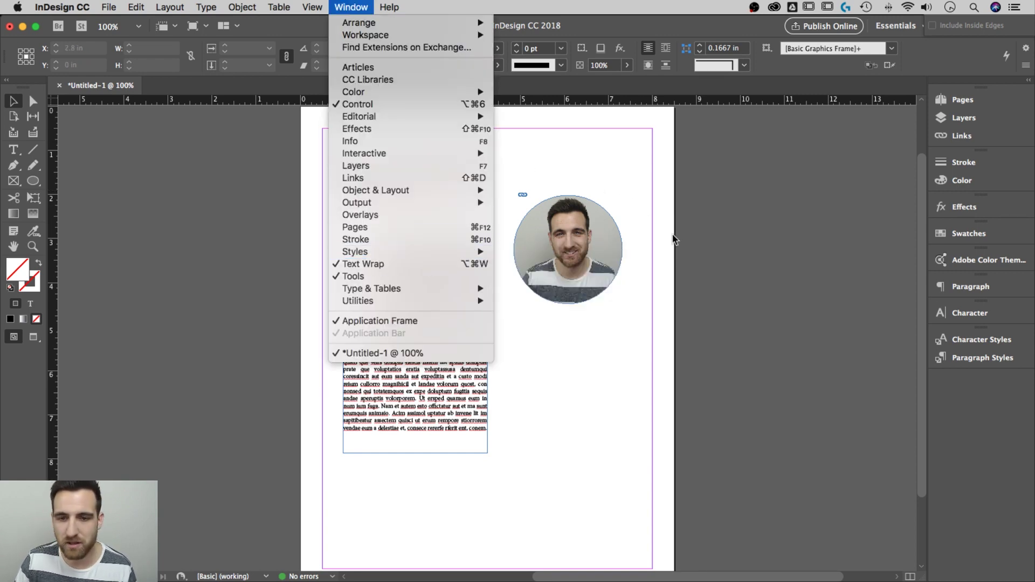
{"action": "left_click", "coordinate": [710, 229]}
Step: Reset the Essentials workspace, then reopen the Text Wrap panel
{"action": "left_click", "coordinate": [351, 7]}
{"action": "mouse_move", "coordinate": [360, 27]}
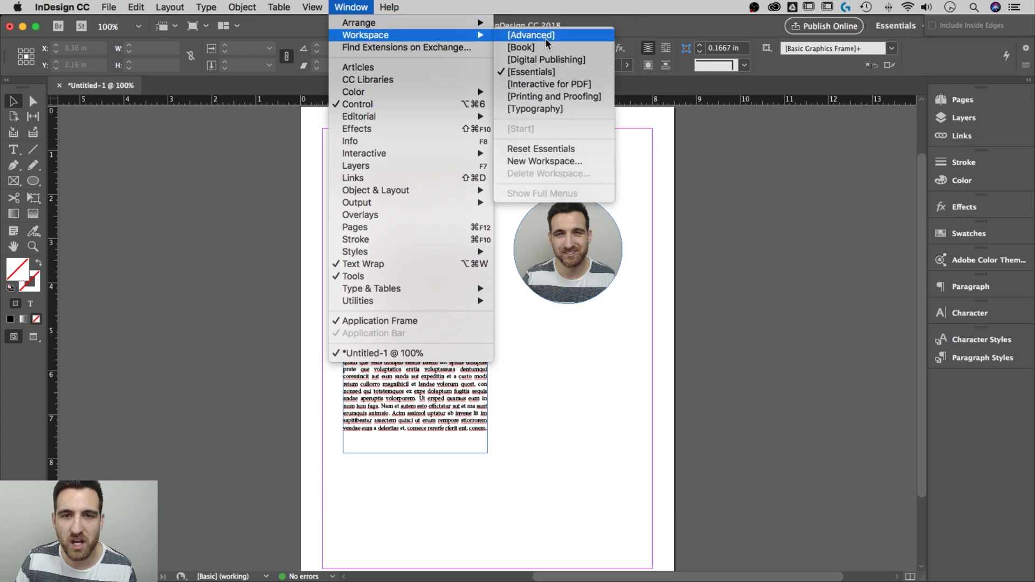
{"action": "left_click", "coordinate": [542, 151]}
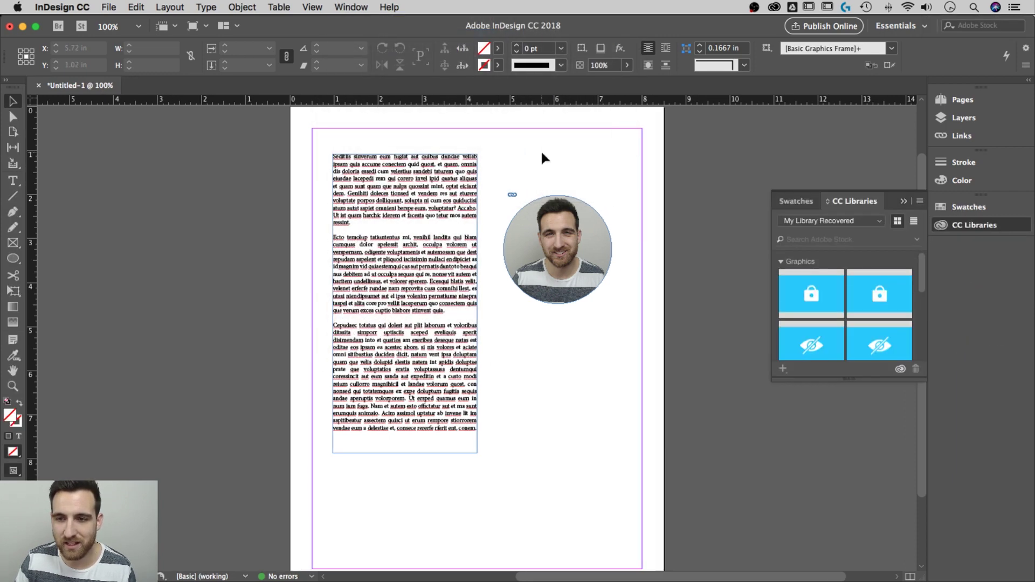
{"action": "left_click", "coordinate": [358, 7]}
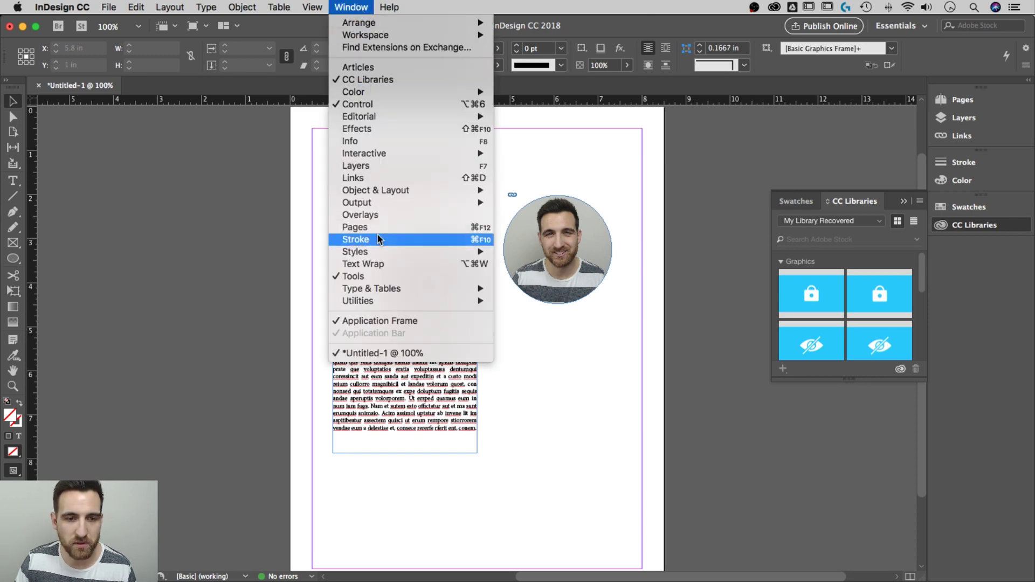
{"action": "left_click", "coordinate": [380, 268]}
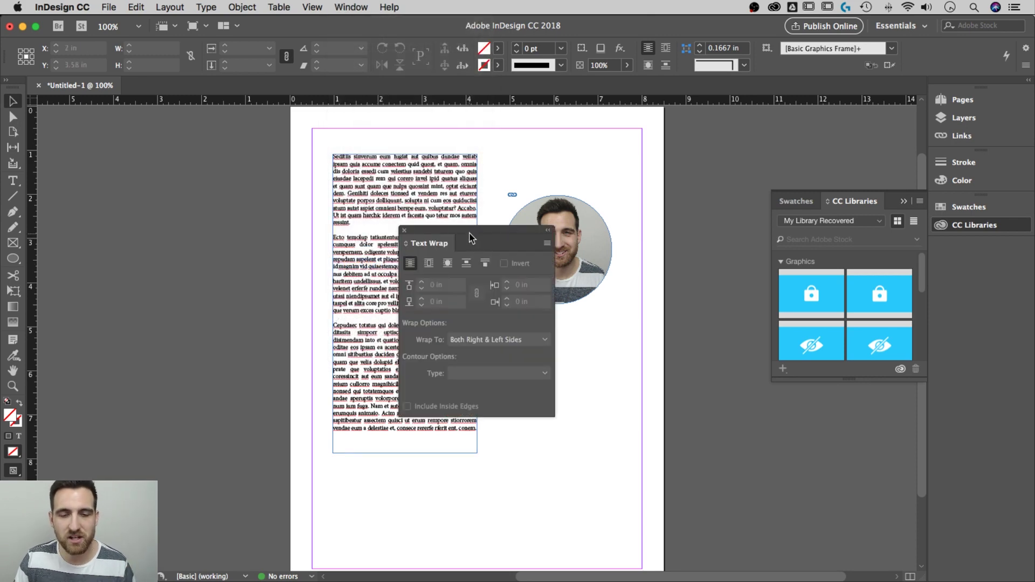
Step: Move the Text Wrap panel off the page toward the dock, with the circular frame selected
{"action": "left_click", "coordinate": [522, 226]}
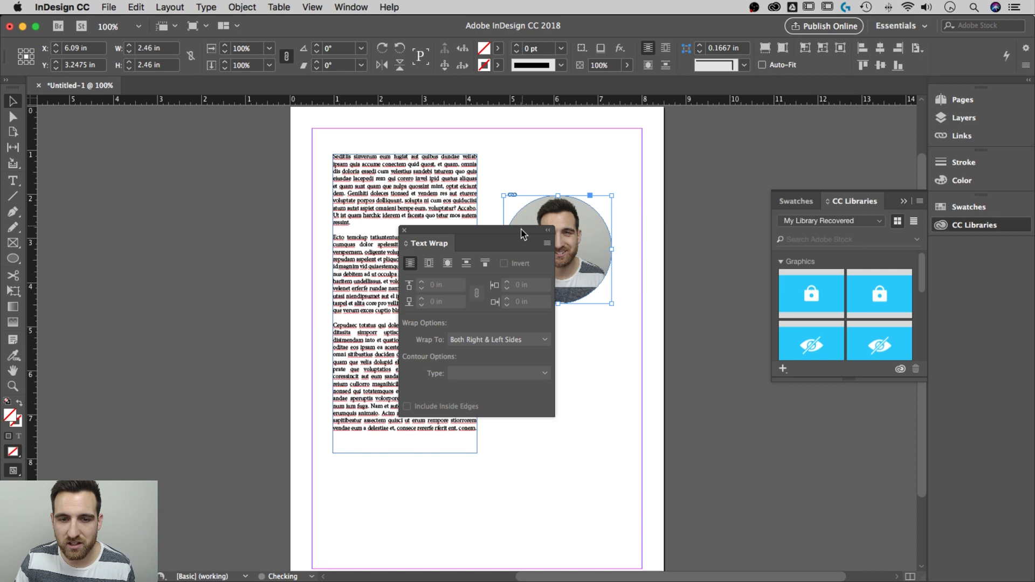
{"action": "left_click_drag", "start_coordinate": [541, 232], "coordinate": [748, 155]}
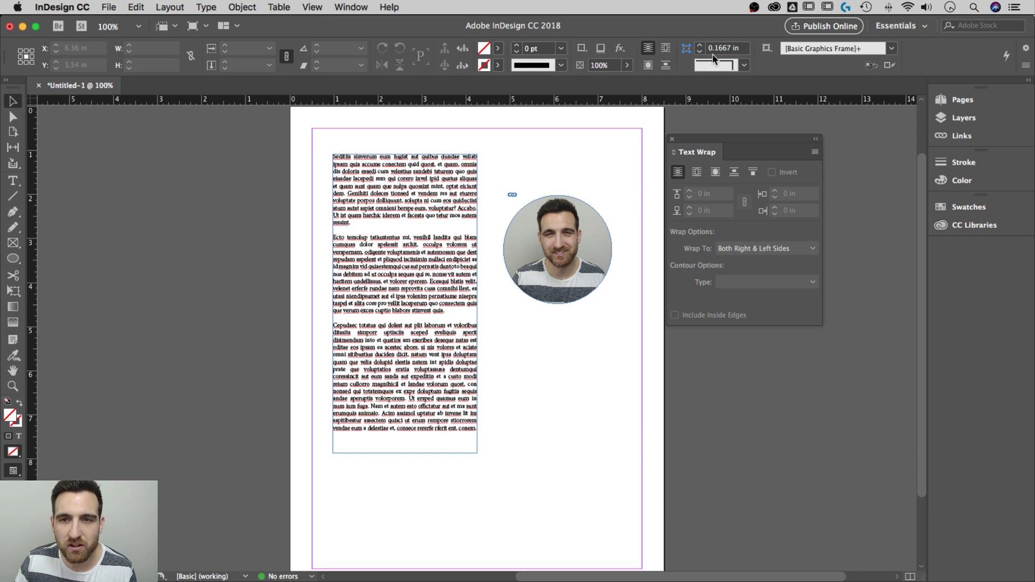
{"action": "left_click", "coordinate": [578, 219]}
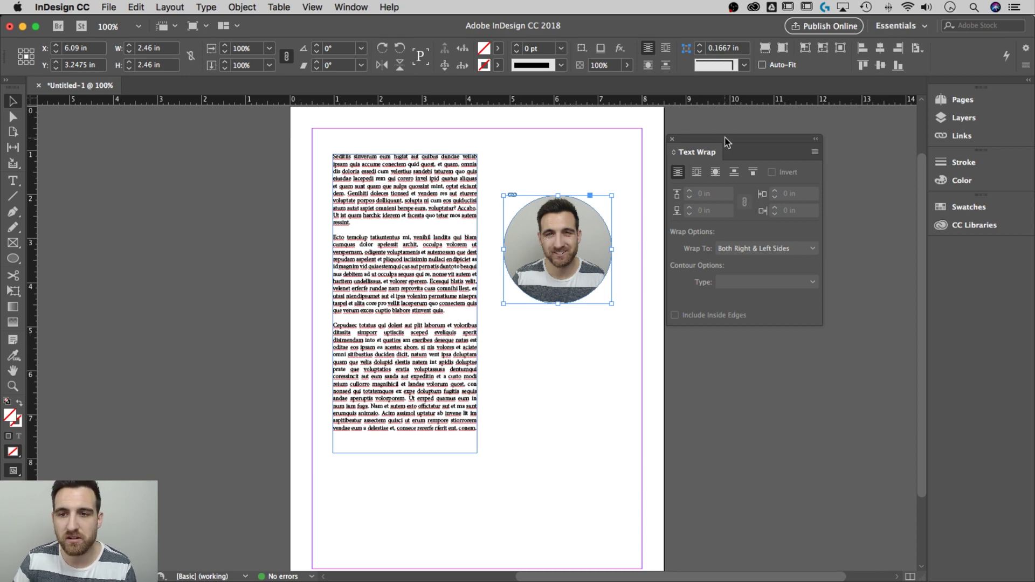
Step: Hide and then show the Text Wrap panel's full wrap and contour options
{"action": "left_click", "coordinate": [814, 155]}
{"action": "left_click", "coordinate": [838, 158]}
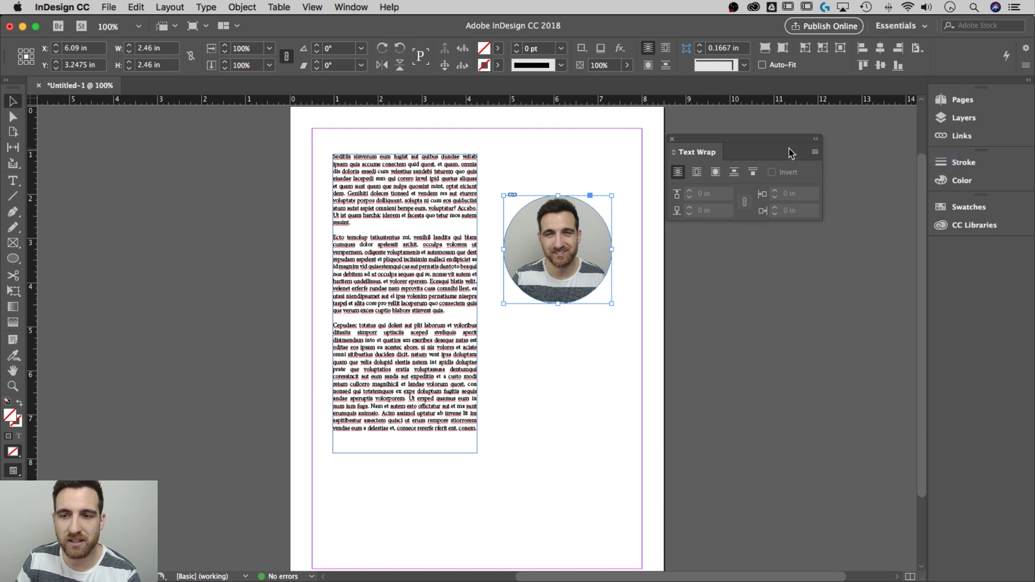
{"action": "left_click", "coordinate": [814, 152]}
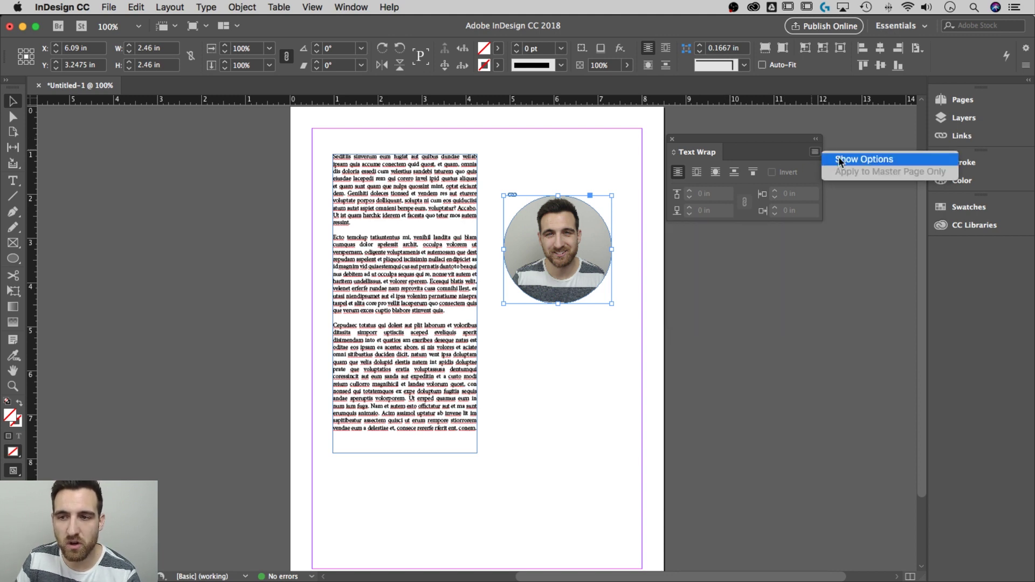
{"action": "left_click", "coordinate": [839, 160]}
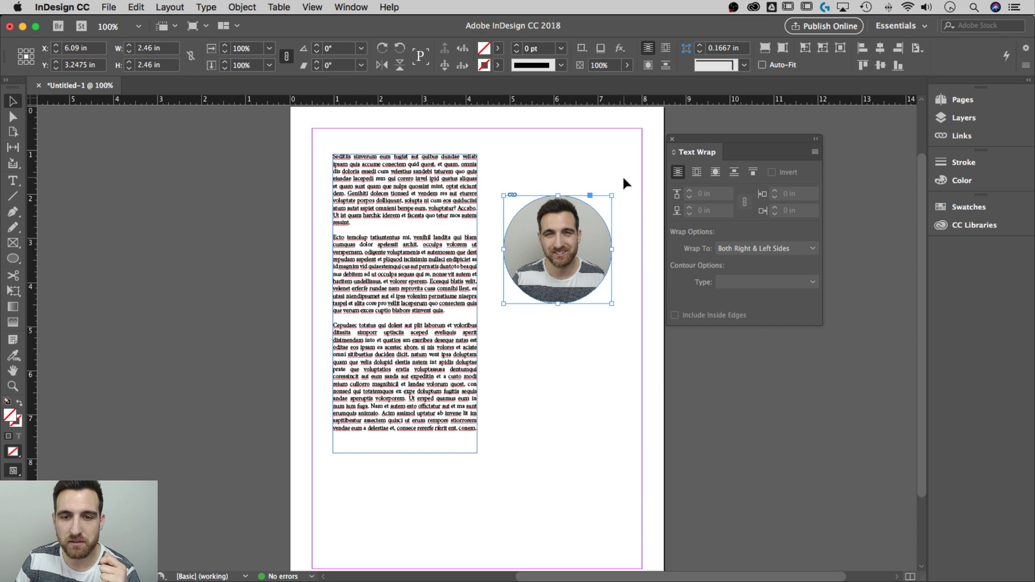
Step: Drag the circular portrait over the text column and apply Wrap around bounding box with 0 in offsets
{"action": "left_click_drag", "start_coordinate": [607, 251], "coordinate": [537, 266]}
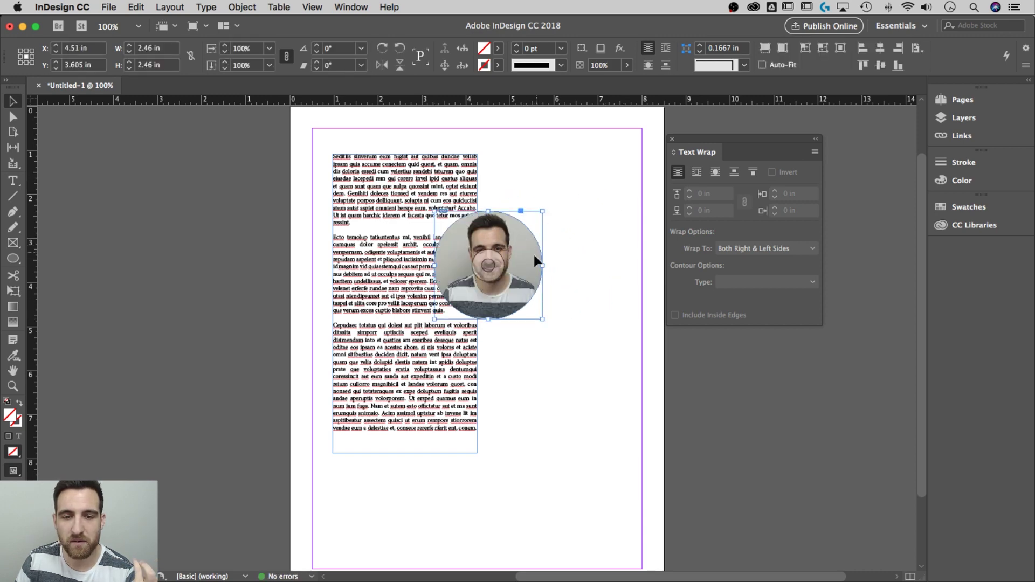
{"action": "left_click", "coordinate": [697, 172]}
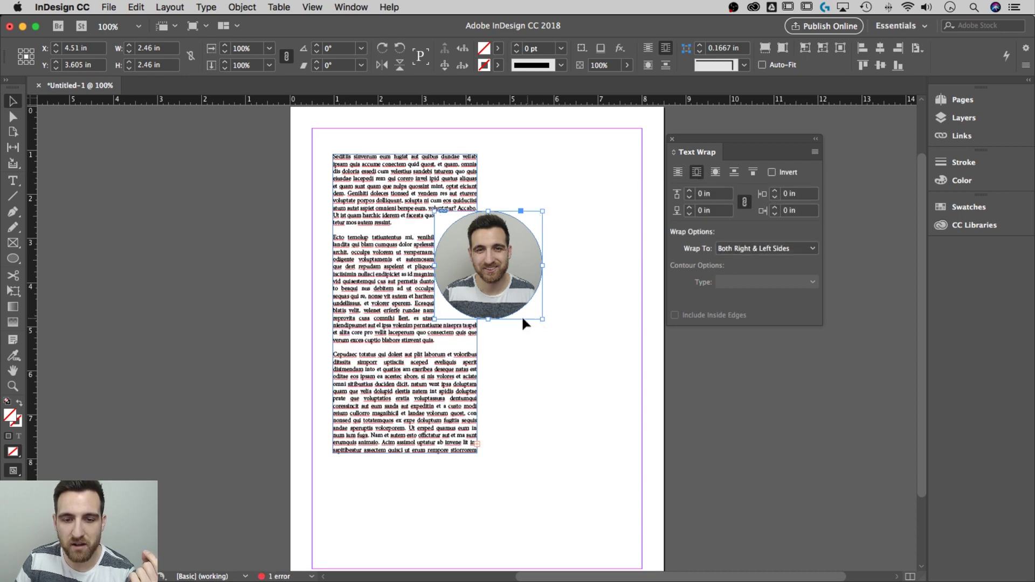
{"action": "left_click", "coordinate": [583, 176]}
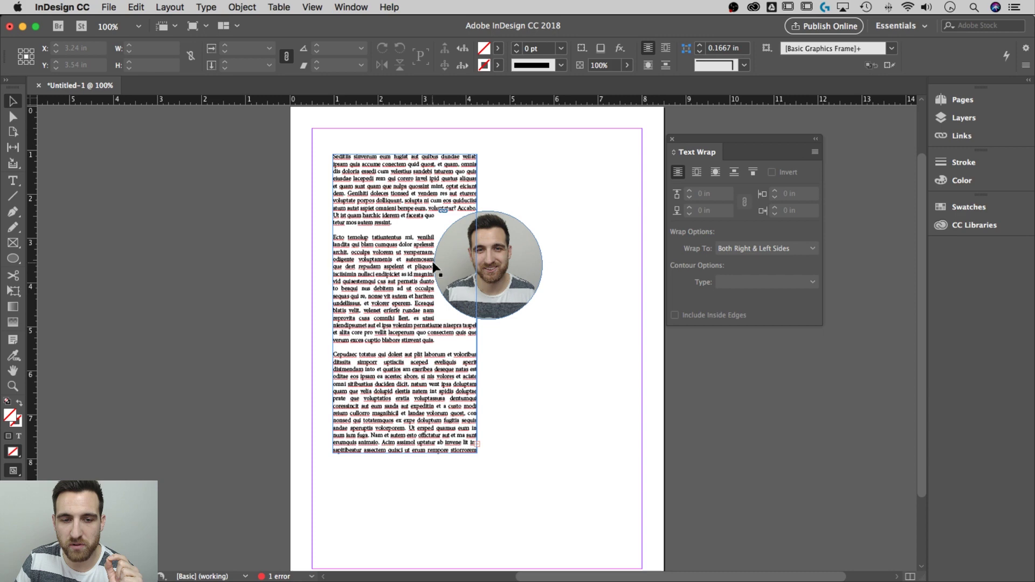
{"action": "left_click", "coordinate": [438, 265]}
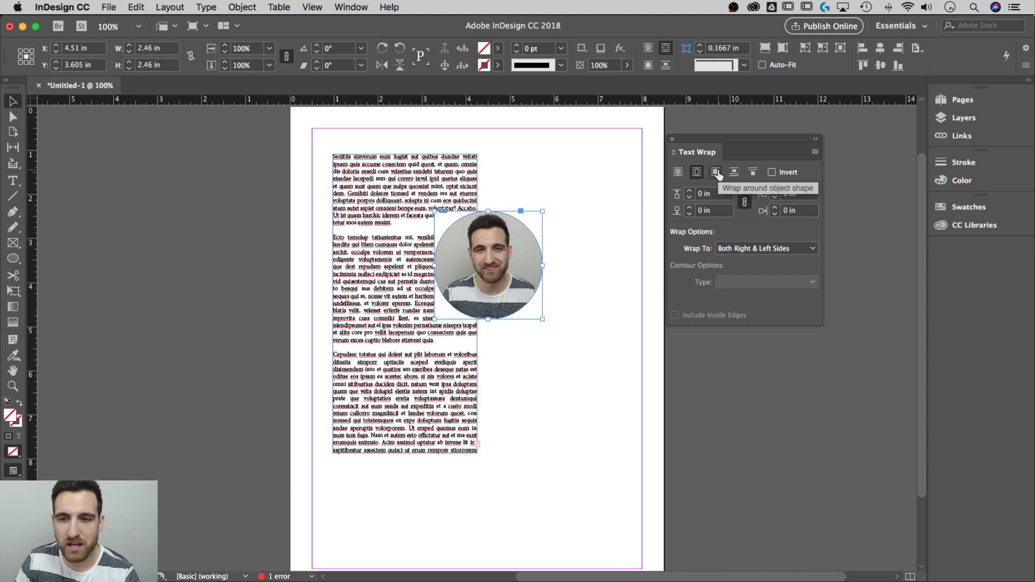
Step: Try the object-shape and jump-object wraps while moving the photo to the column's middle
{"action": "left_click", "coordinate": [716, 172]}
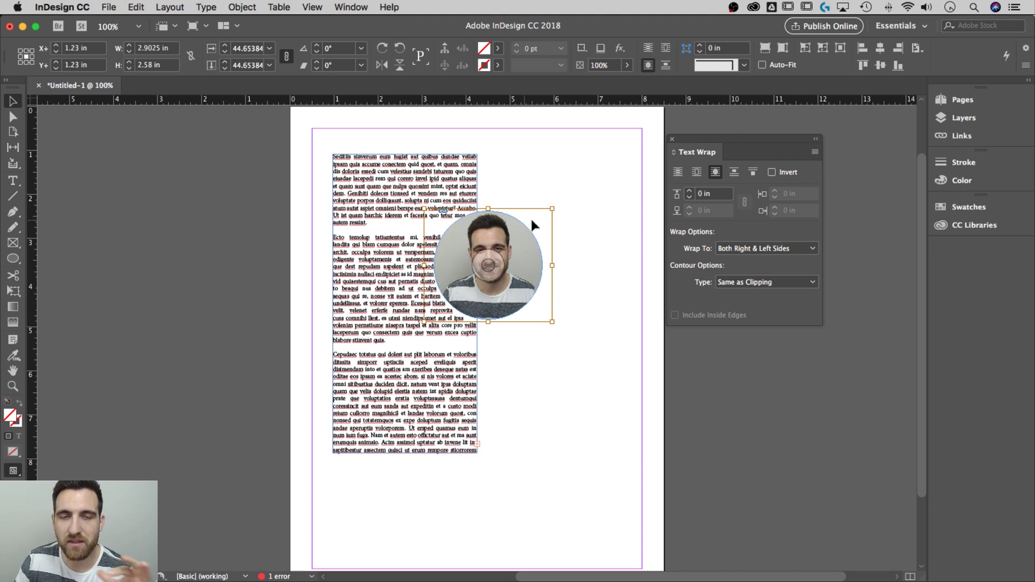
{"action": "left_click", "coordinate": [557, 237]}
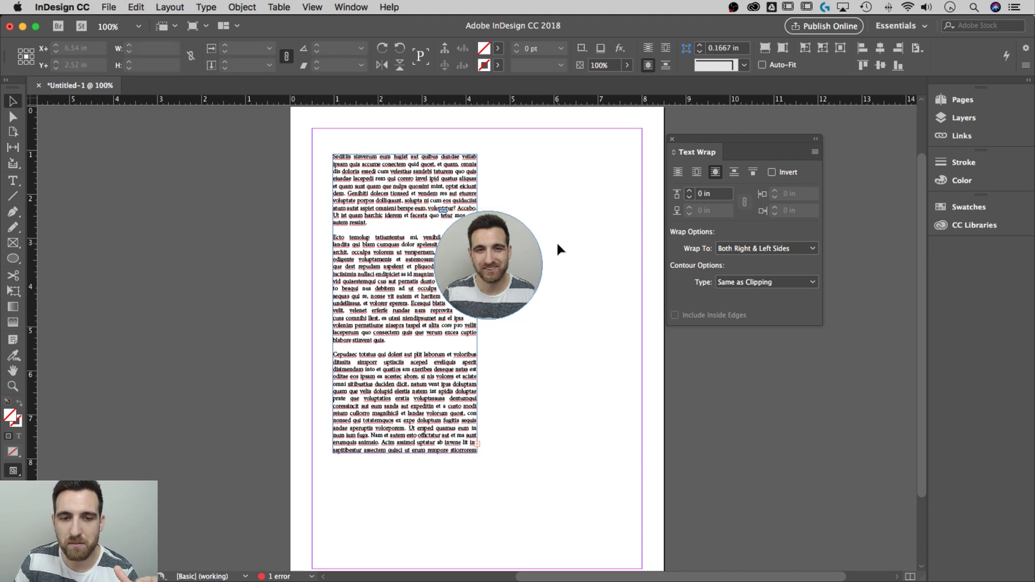
{"action": "left_click", "coordinate": [538, 266]}
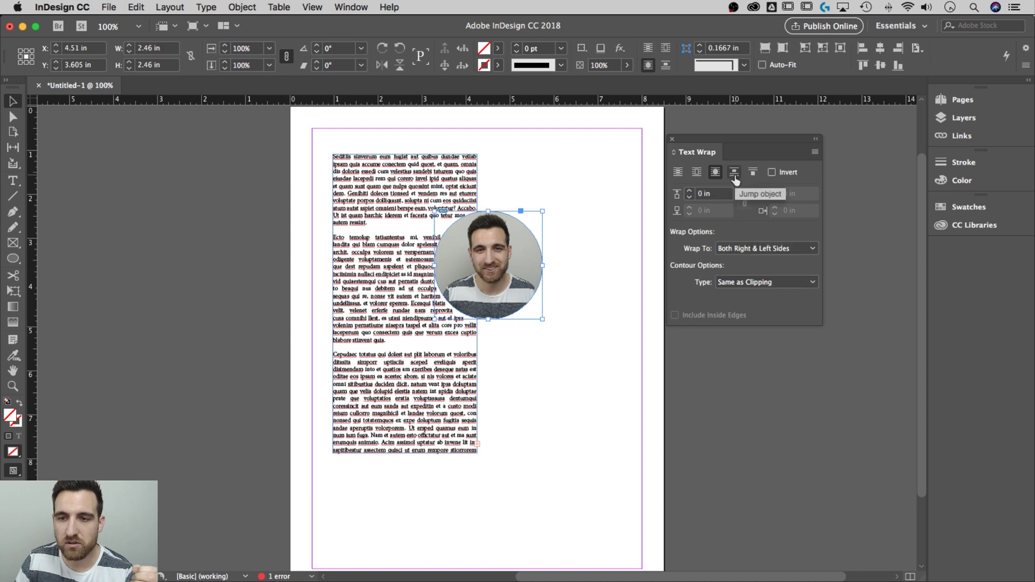
{"action": "left_click", "coordinate": [735, 176]}
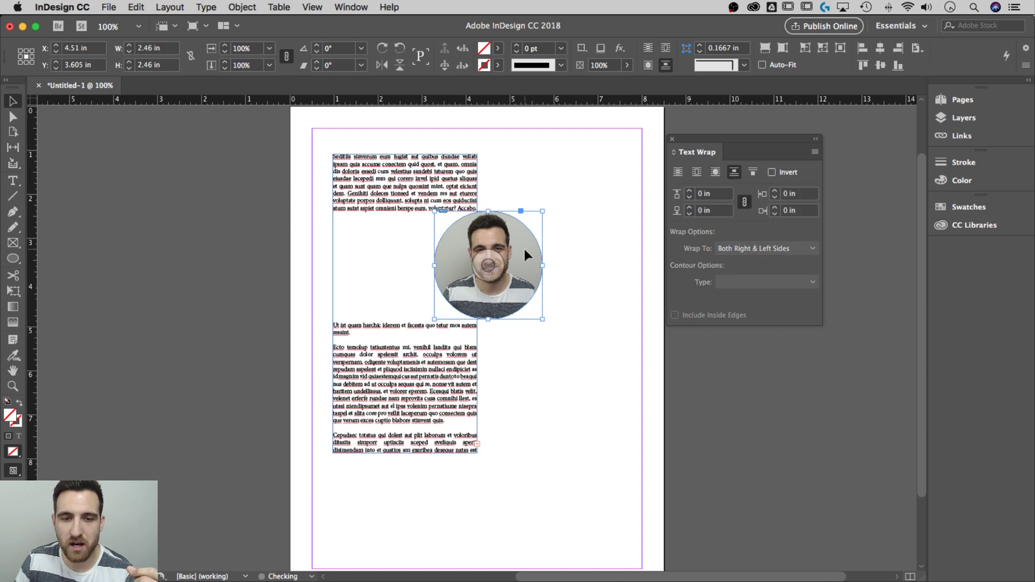
{"action": "left_click_drag", "start_coordinate": [526, 254], "coordinate": [453, 253]}
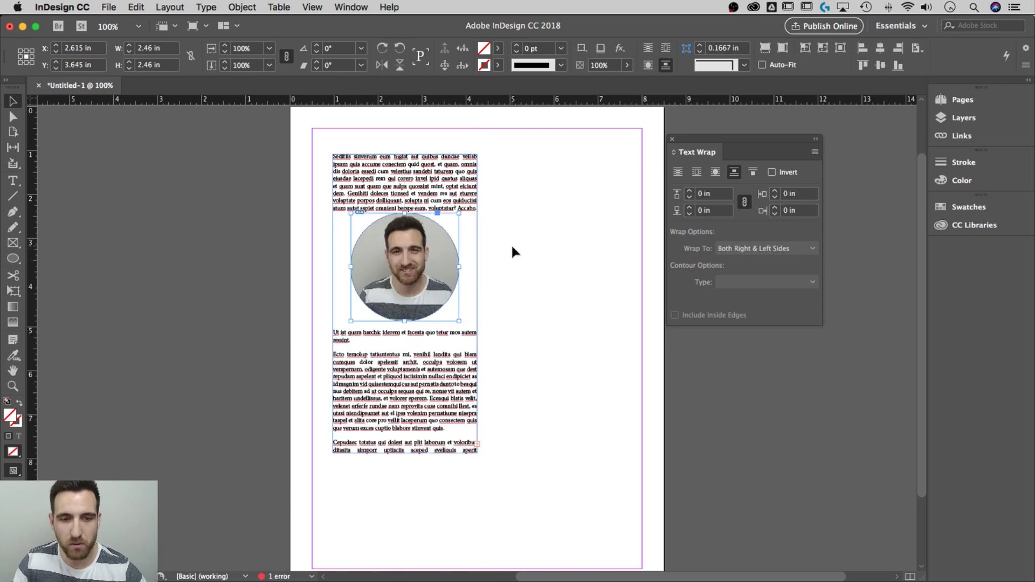
Step: Try jump-to-next-column, then return to bounding-box wrap with the photo at the column's right edge
{"action": "left_click", "coordinate": [753, 173]}
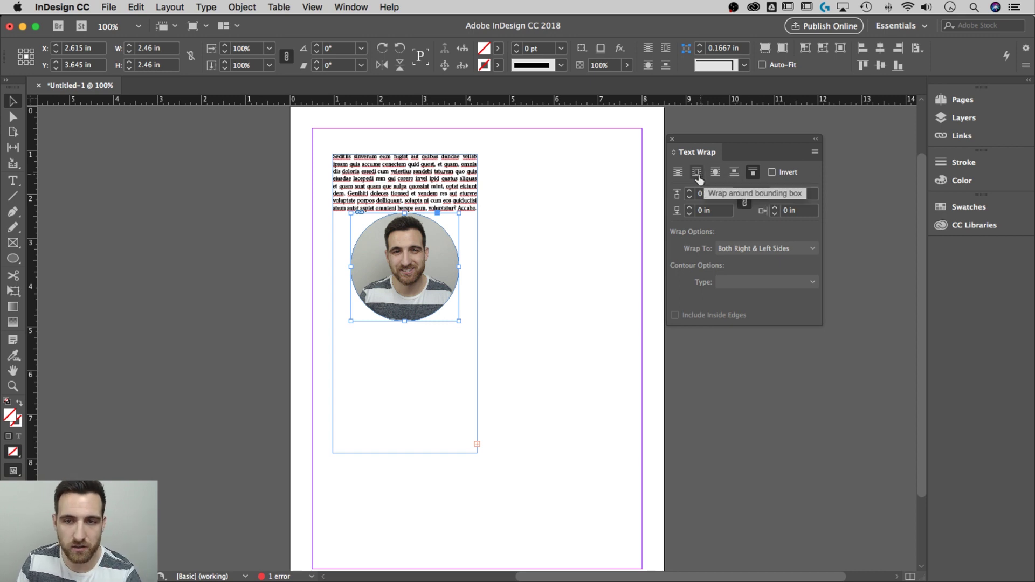
{"action": "left_click", "coordinate": [696, 172]}
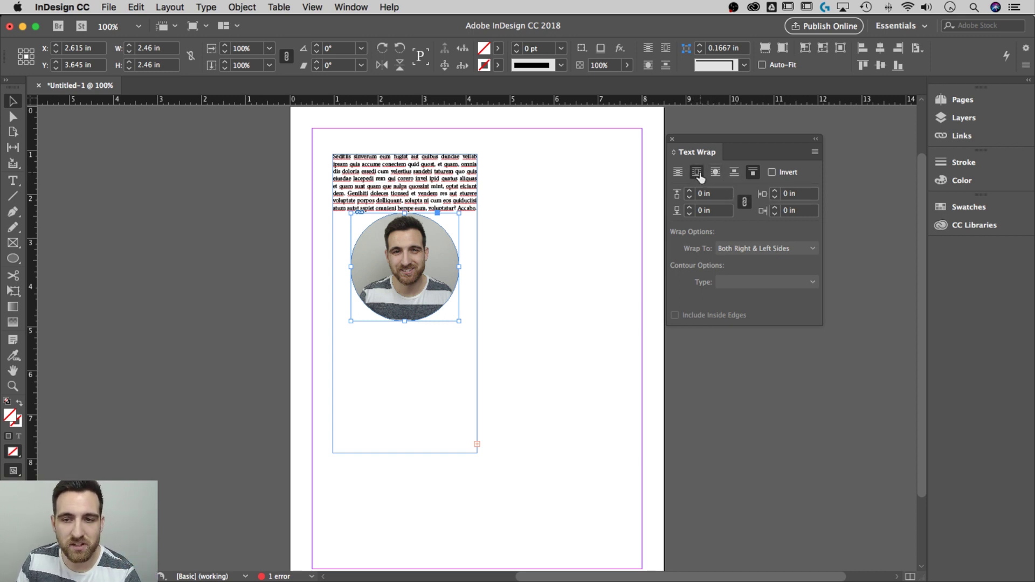
{"action": "left_click_drag", "start_coordinate": [431, 251], "coordinate": [512, 250]}
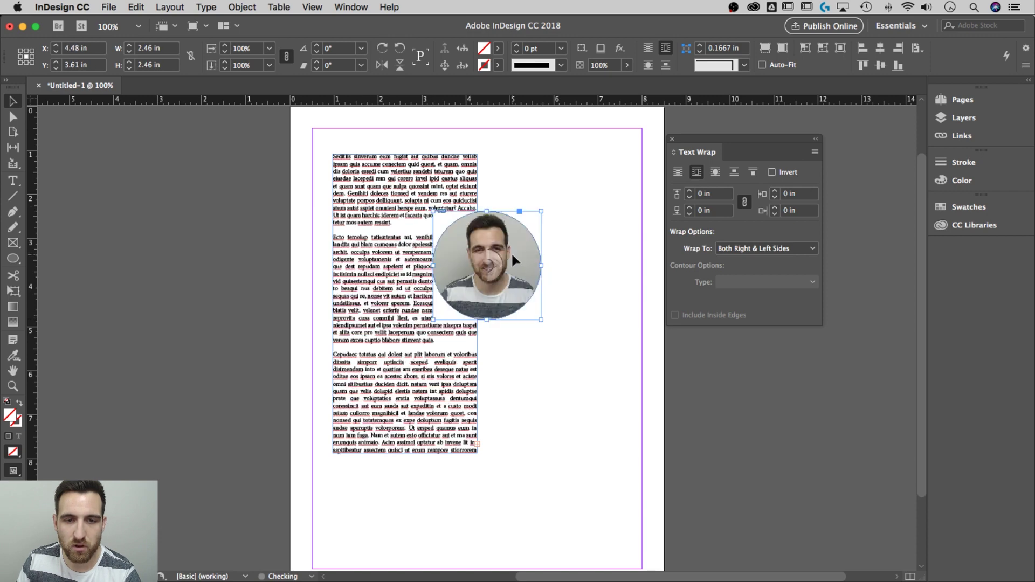
Step: Switch to Wrap around object shape, undoing an accidental shift of the photo inside the circle
{"action": "left_click", "coordinate": [715, 173]}
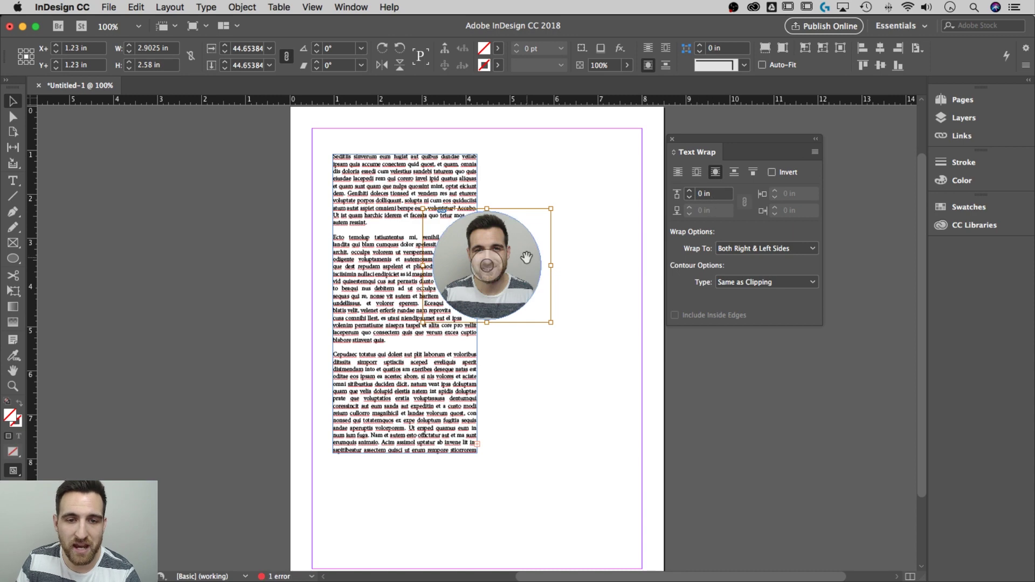
{"action": "left_click_drag", "start_coordinate": [526, 257], "coordinate": [519, 260]}
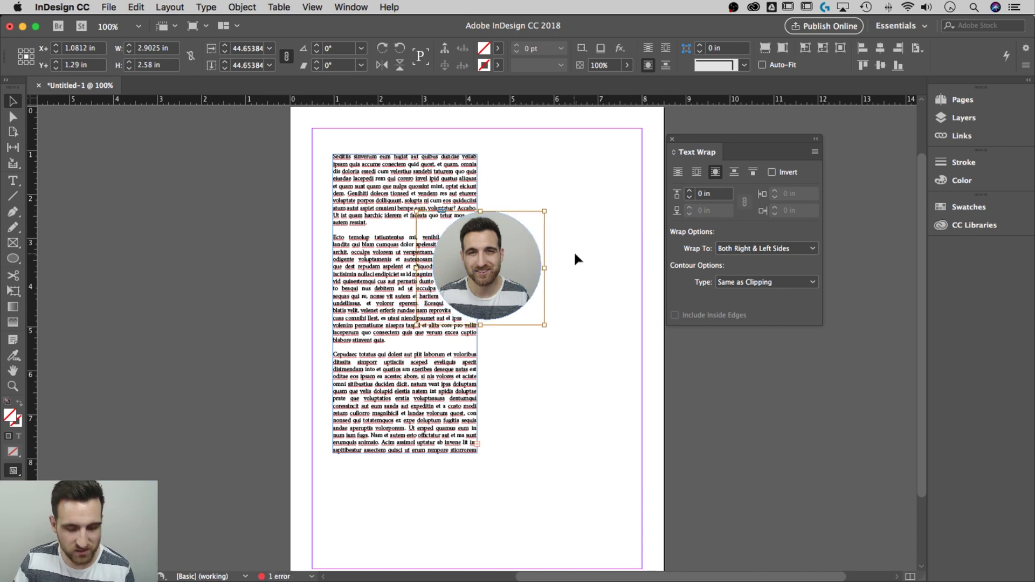
{"action": "key", "text": "cmd+z"}
{"action": "left_click", "coordinate": [530, 253]}
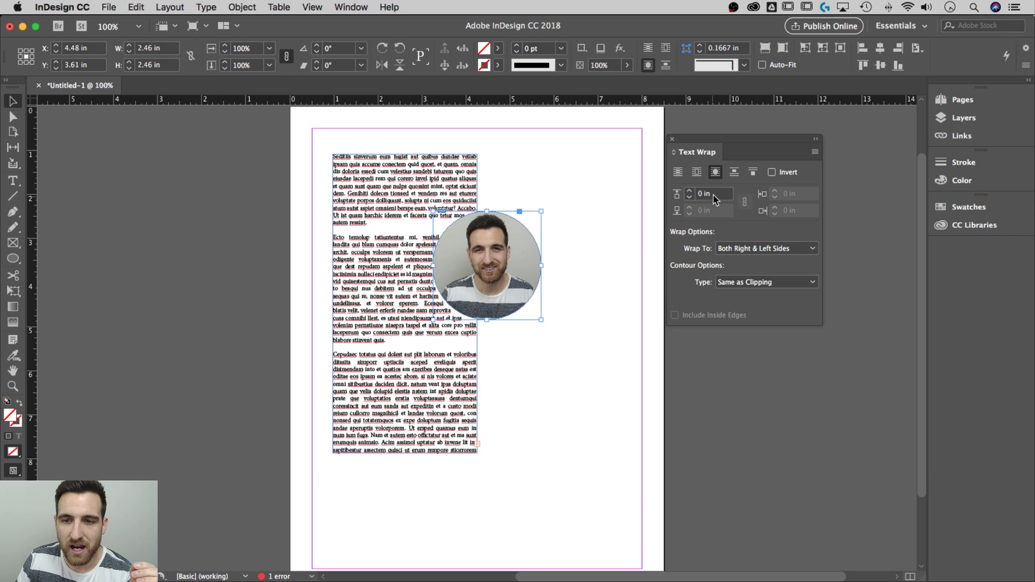
Step: Raise the wrap offset to 0.3125 in
{"action": "left_click", "coordinate": [713, 195]}
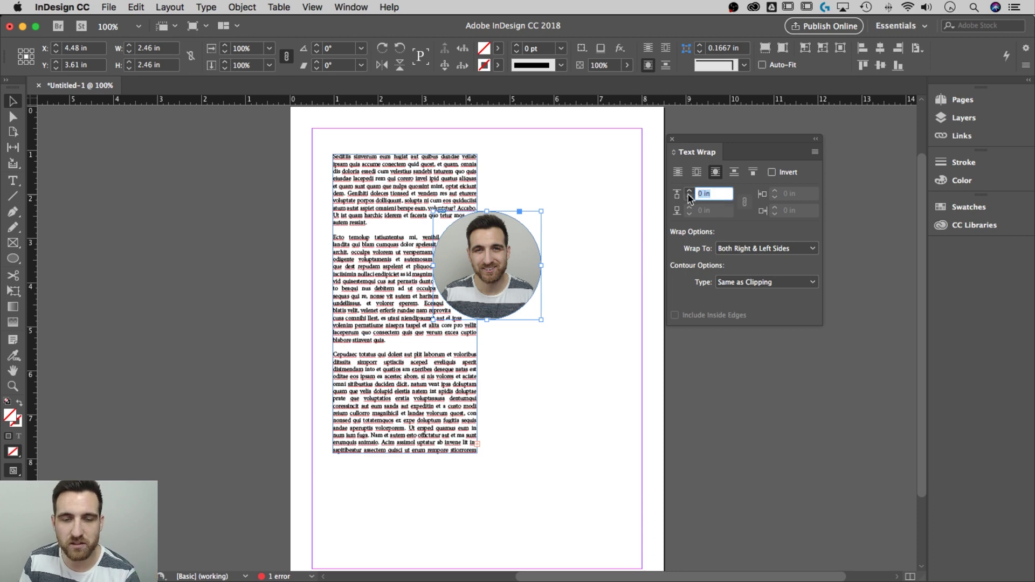
{"action": "left_click", "coordinate": [689, 195]}
{"action": "left_click", "coordinate": [688, 193]}
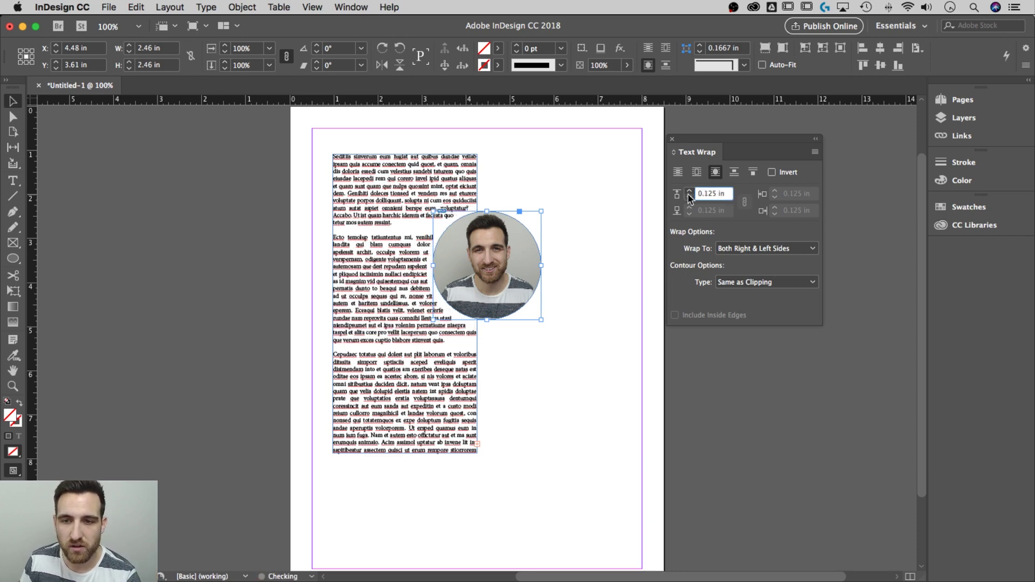
{"action": "left_click", "coordinate": [688, 193]}
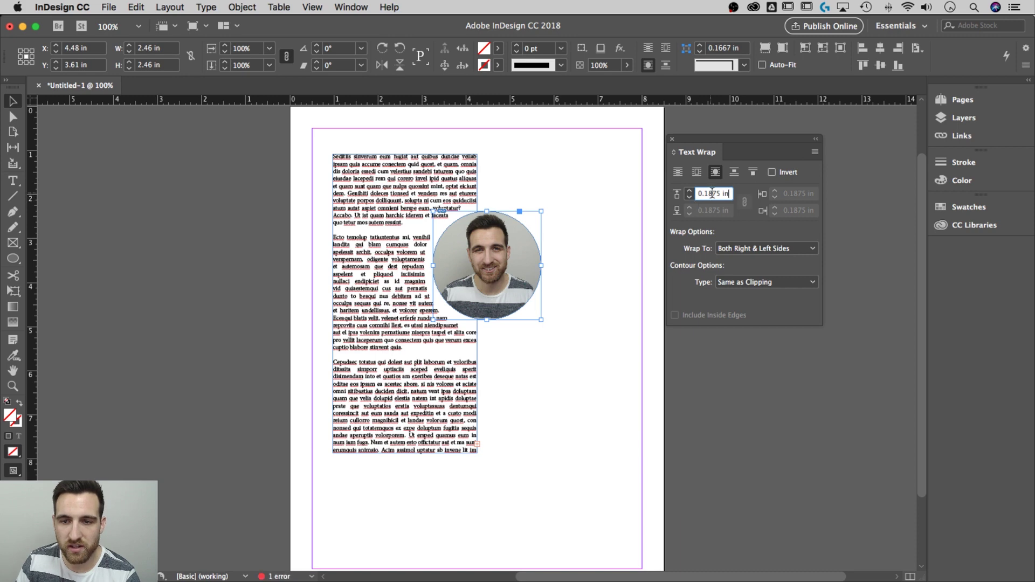
{"action": "key", "text": "Up"}
{"action": "key", "text": "Up"}
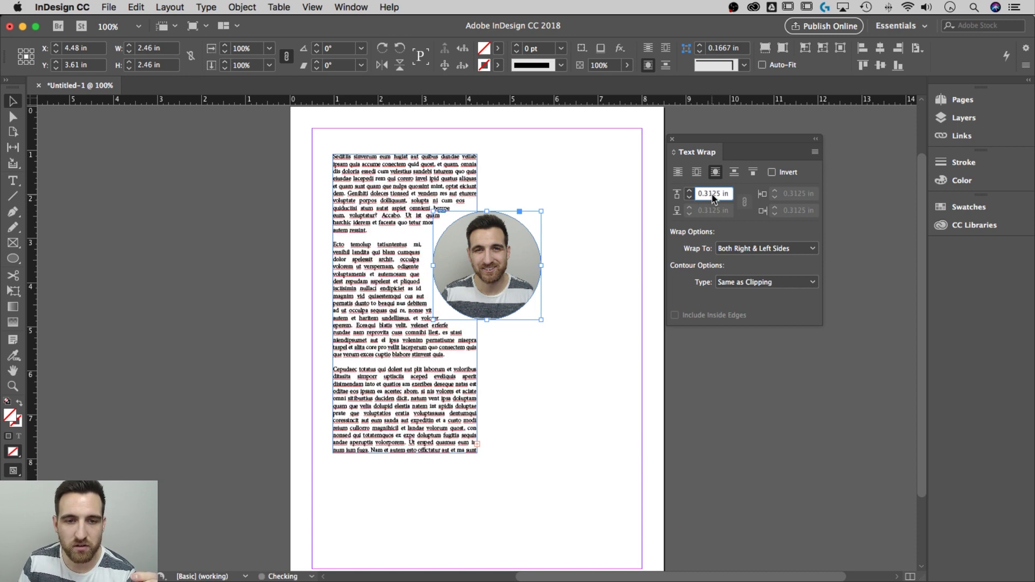
{"action": "left_click", "coordinate": [593, 226]}
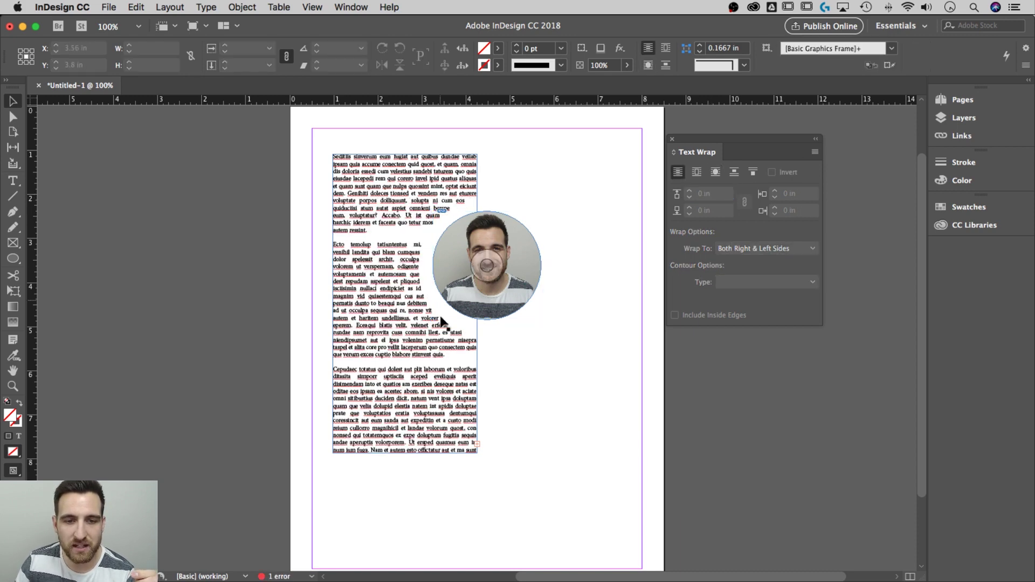
Step: Preview the page with W, hiding guides and frame edges, and deselect the photo
{"action": "left_click", "coordinate": [522, 250]}
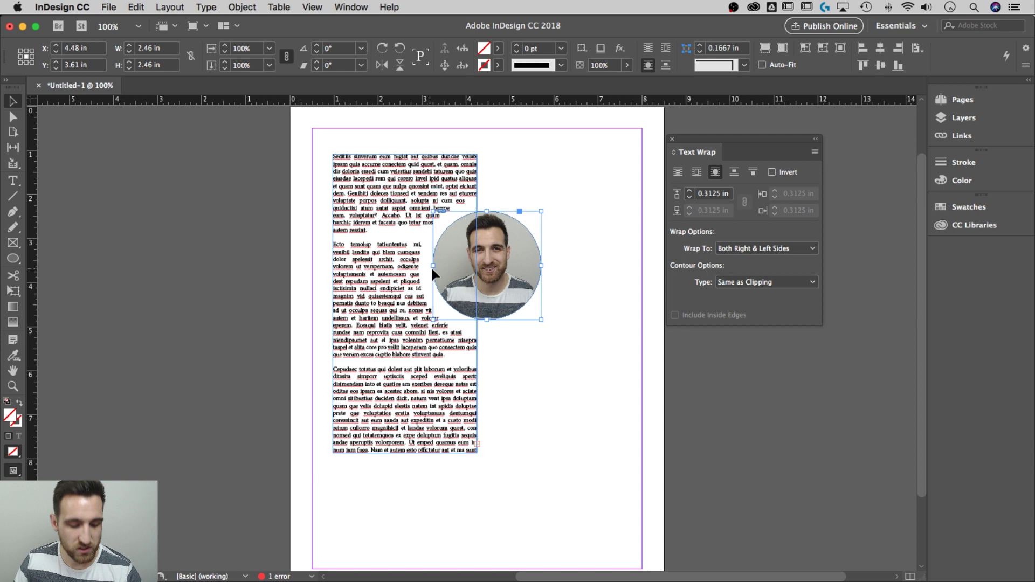
{"action": "key", "text": "w"}
{"action": "left_click", "coordinate": [585, 237]}
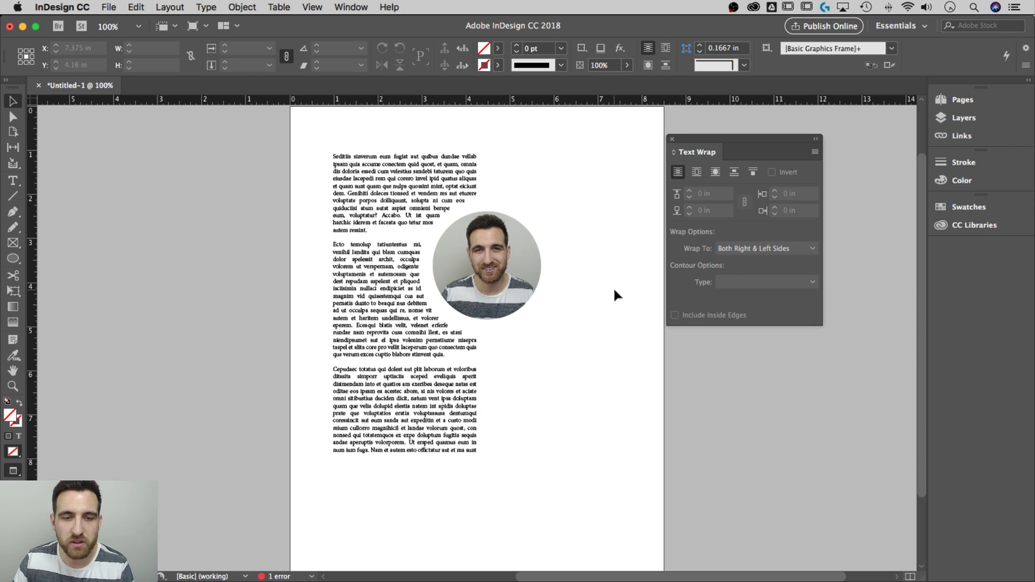
Step: Nudge the photo, switch to bounding-box wrap and raise all offsets to 0.25 in
{"action": "mouse_move", "coordinate": [512, 264]}
{"action": "left_mouse_down"}
{"action": "mouse_move", "coordinate": [484, 275]}
{"action": "mouse_move", "coordinate": [508, 303]}
{"action": "mouse_move", "coordinate": [508, 277]}
{"action": "left_mouse_up"}
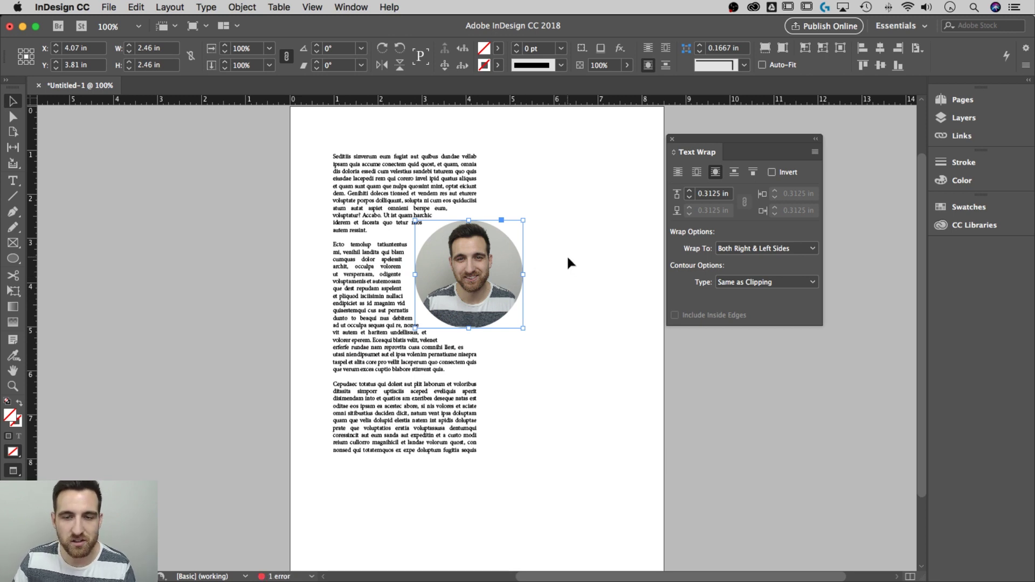
{"action": "left_click", "coordinate": [696, 171]}
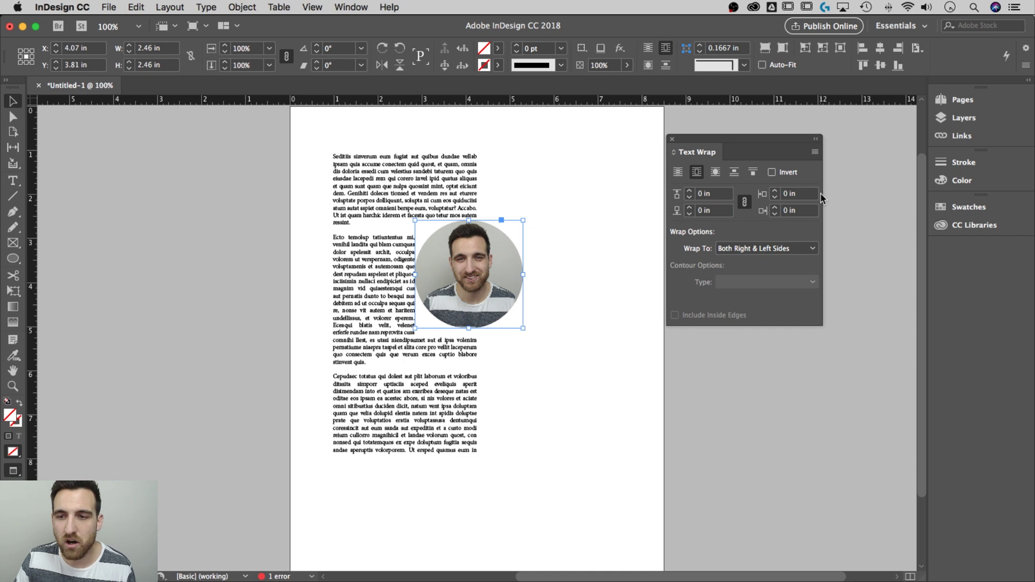
{"action": "left_click", "coordinate": [719, 194]}
{"action": "key", "text": "Up"}
{"action": "key", "text": "Up"}
{"action": "key", "text": "Up"}
{"action": "key", "text": "Up"}
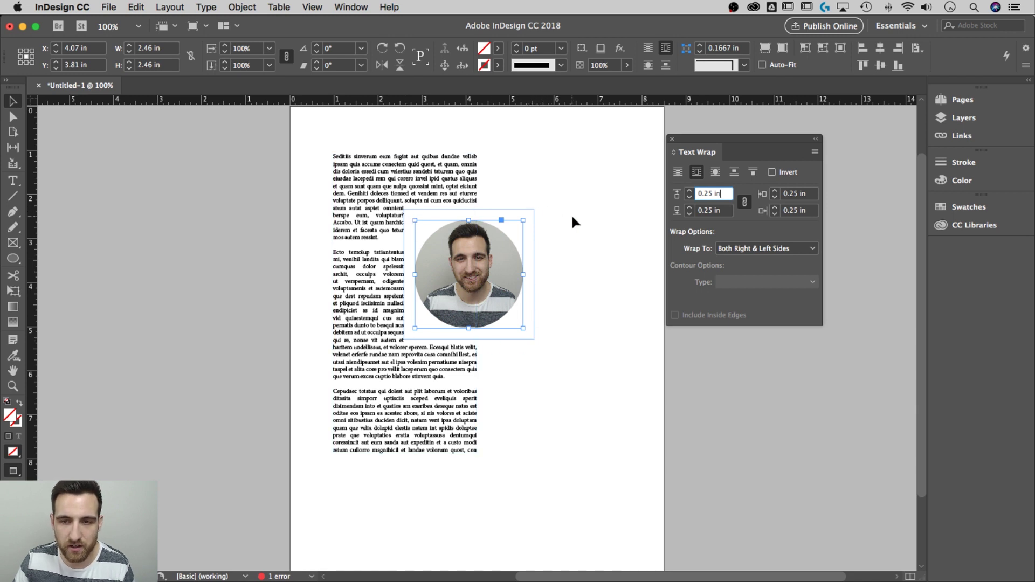
Step: Unlink the offsets and set top and bottom to 0 in, keeping 0.25 in sides
{"action": "key", "text": "Tab"}
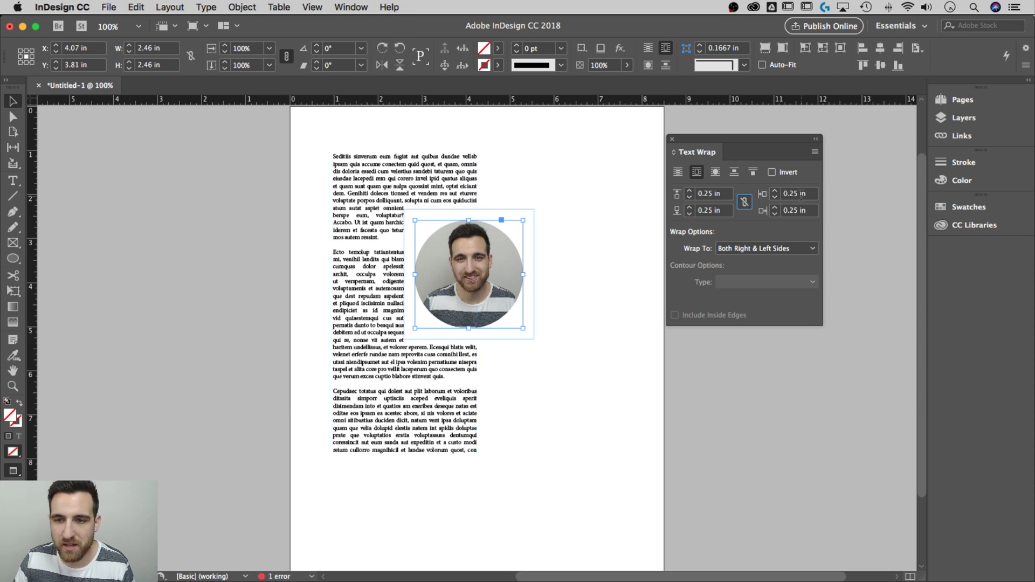
{"action": "left_click", "coordinate": [708, 193]}
{"action": "type", "text": "0.0625"}
{"action": "key", "text": "Return"}
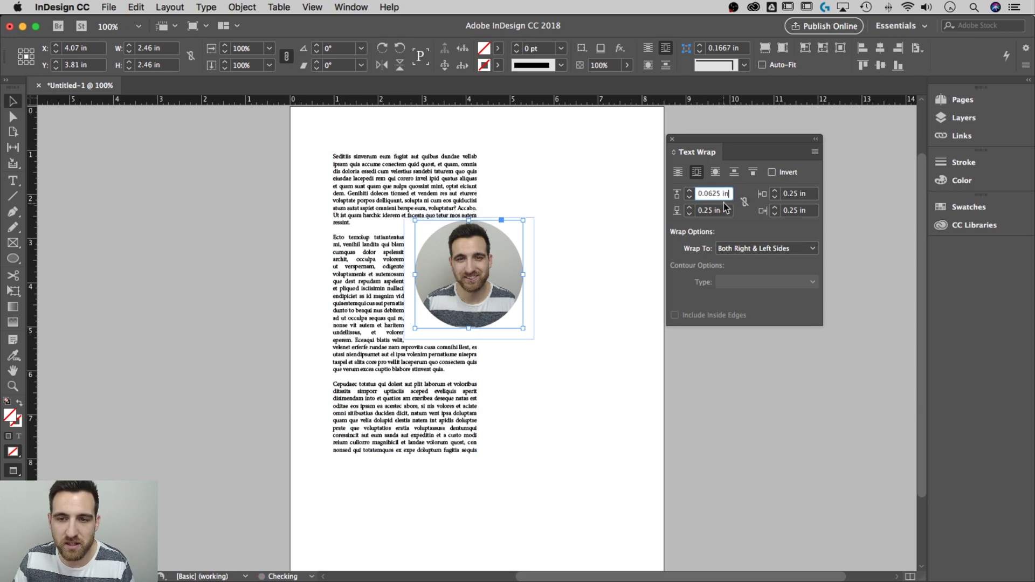
{"action": "key", "text": "Down"}
{"action": "left_click", "coordinate": [725, 209]}
{"action": "key", "text": "Down"}
{"action": "key", "text": "Down"}
{"action": "key", "text": "Down"}
{"action": "key", "text": "Down"}
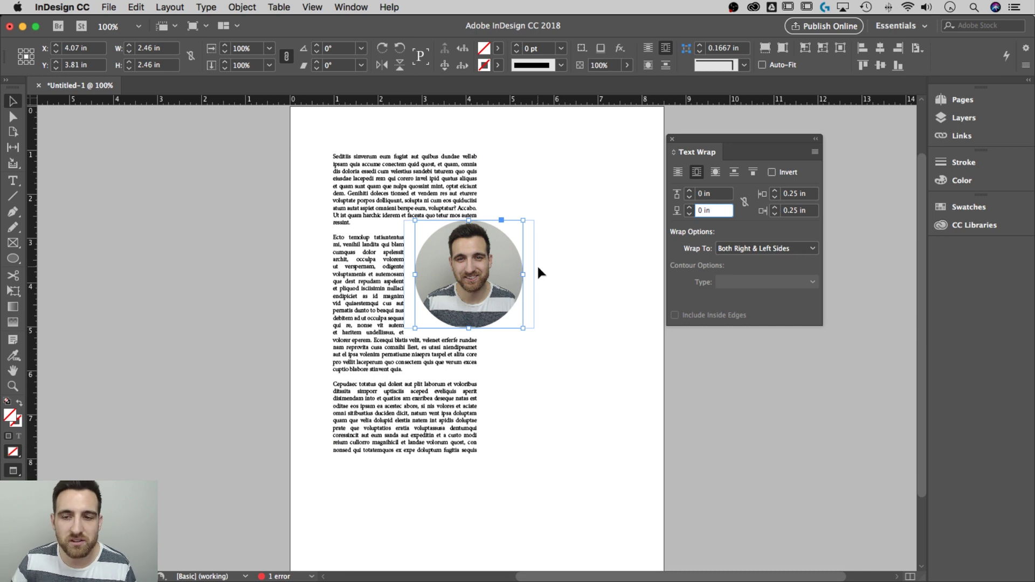
{"action": "left_click", "coordinate": [733, 249]}
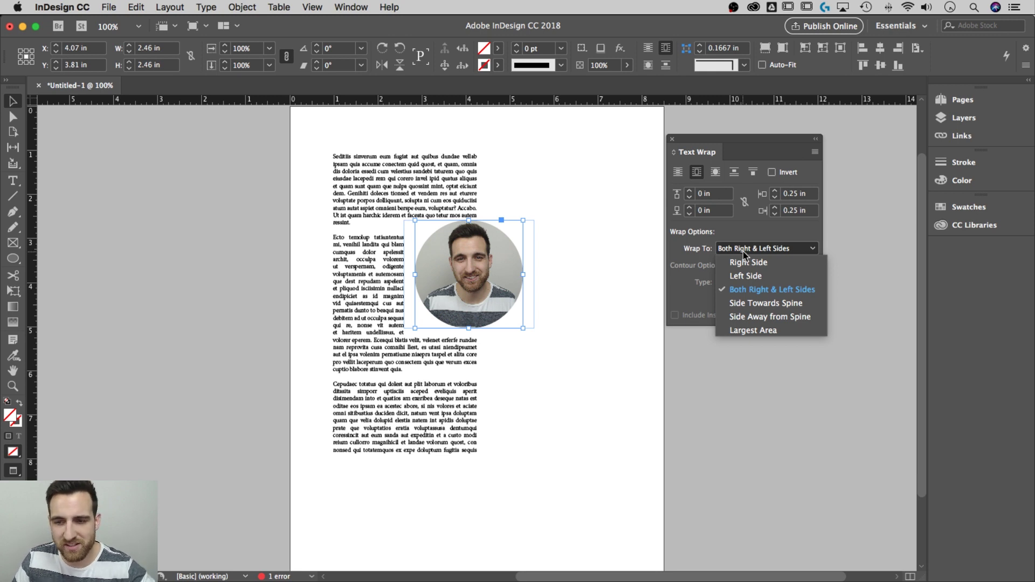
Step: Switch the photo's text wrap back to its circular shape with the 0.3125 in offset, then deselect
{"action": "left_click", "coordinate": [710, 274]}
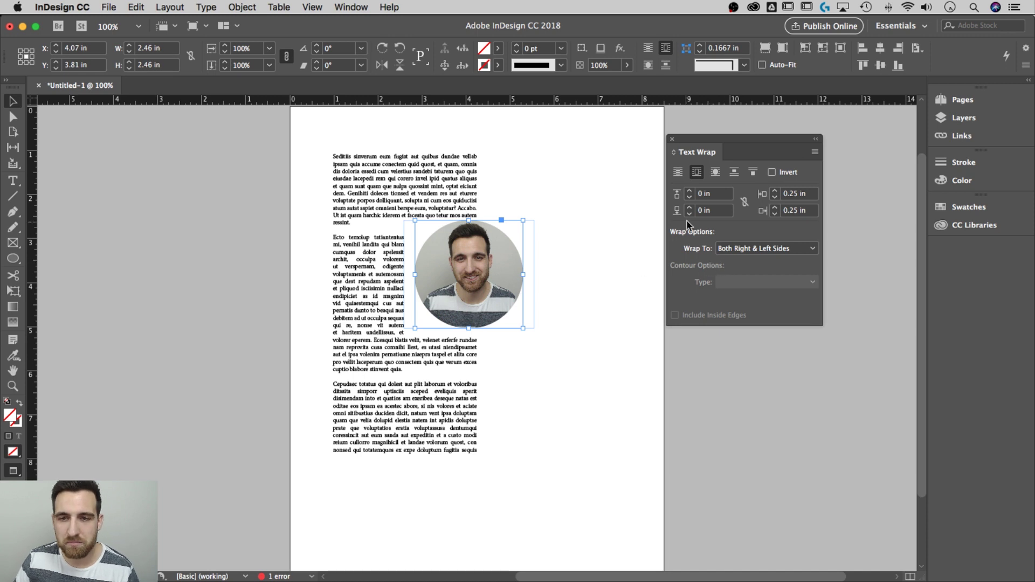
{"action": "left_click", "coordinate": [714, 173]}
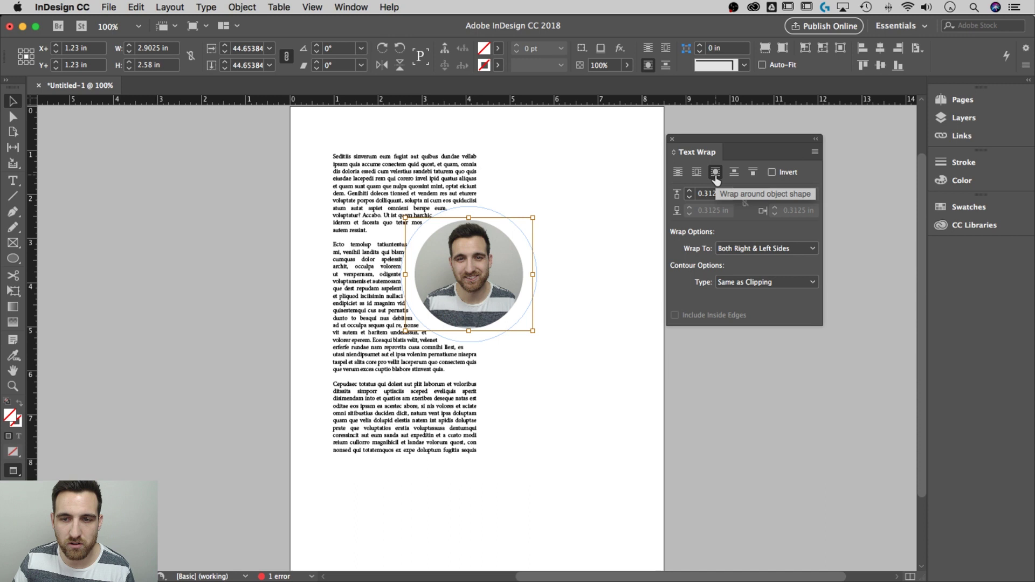
{"action": "left_click", "coordinate": [597, 261]}
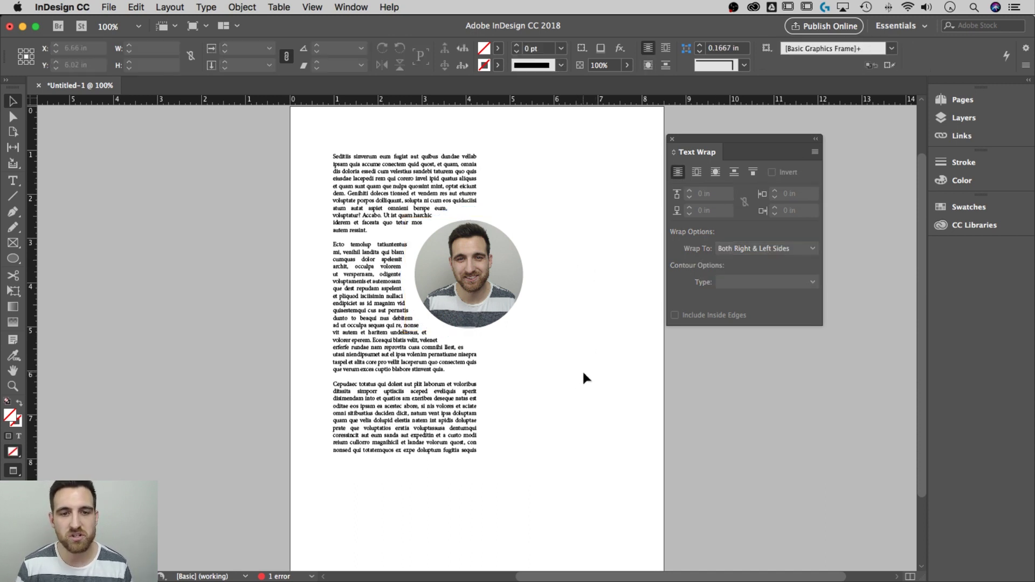